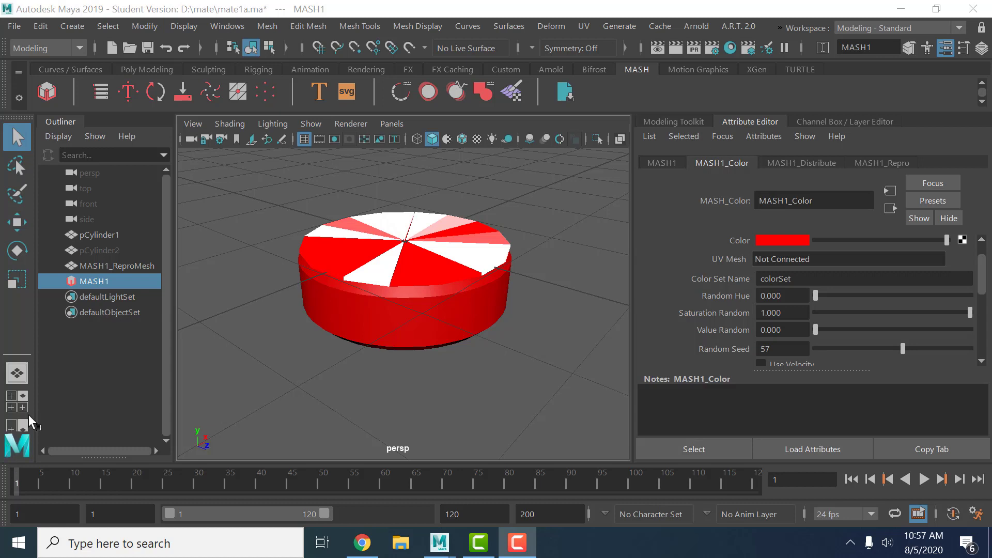
- Select pCylinder1's MASH1 network and bring up its MASH1_Color settings
{"action": "left_click", "coordinate": [106, 234]}
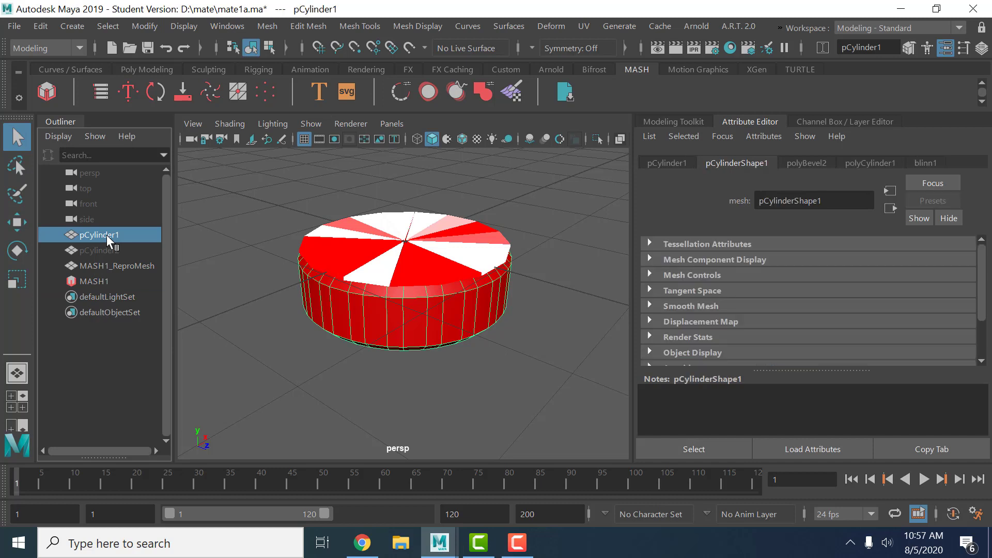
{"action": "left_click", "coordinate": [95, 279]}
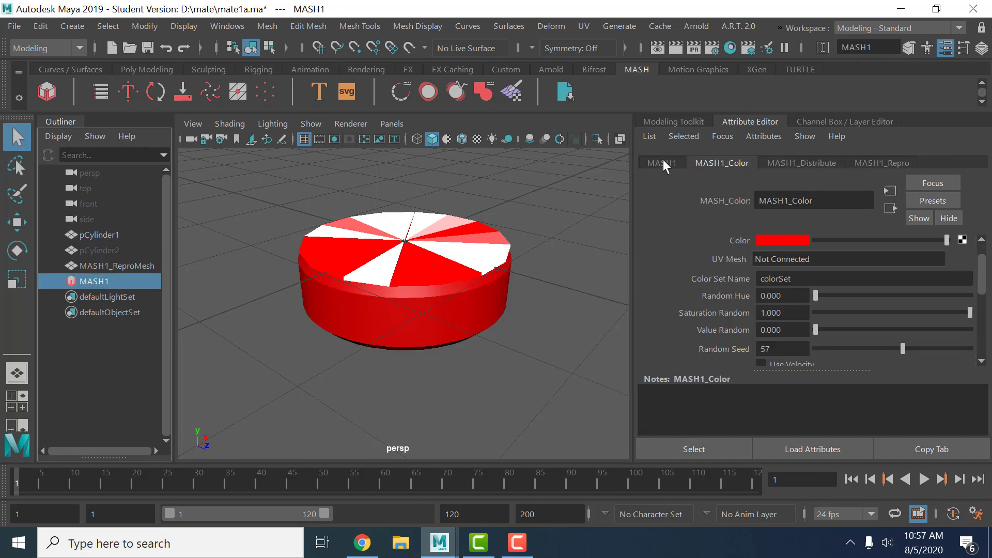
{"action": "left_click", "coordinate": [663, 163]}
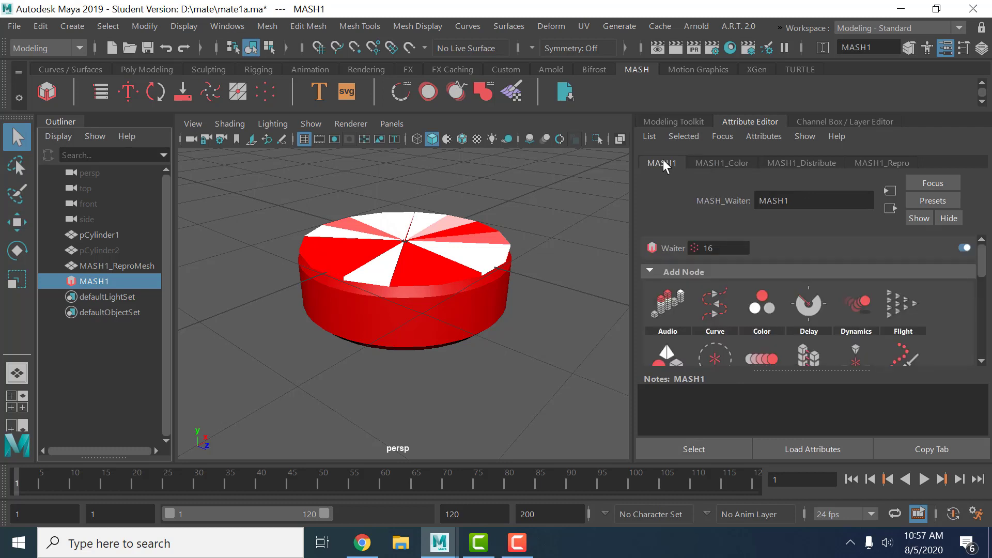
{"action": "left_click", "coordinate": [719, 161]}
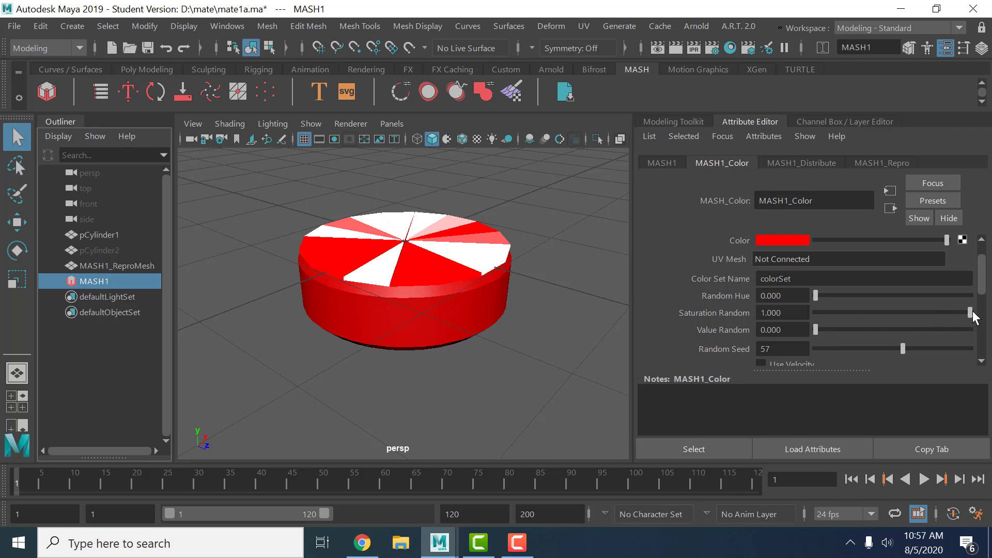
- Set Saturation Random to 0 and Random Hue to 1 for rainbow wedges
{"action": "left_click_drag", "start_coordinate": [972, 312], "coordinate": [814, 316]}
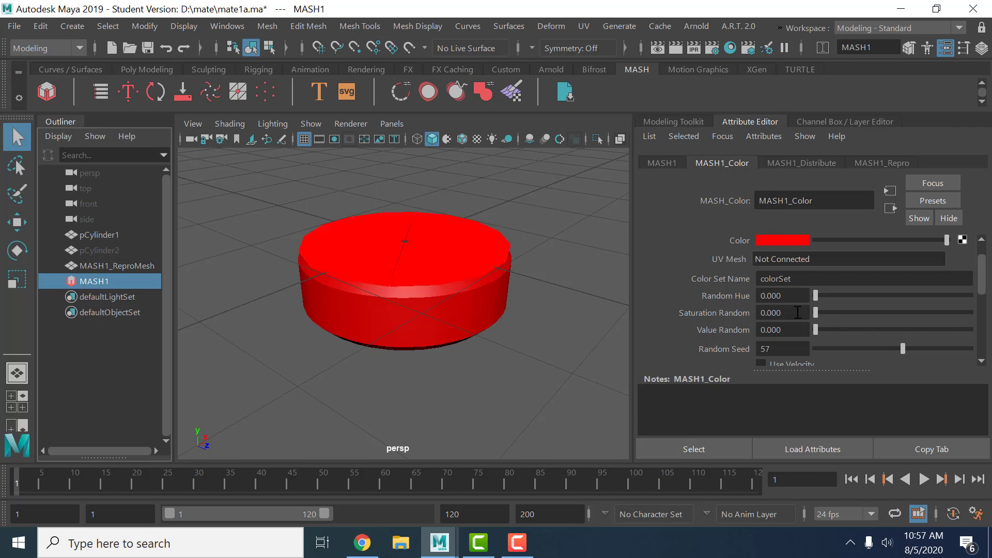
{"action": "mouse_move", "coordinate": [816, 294]}
{"action": "left_mouse_down"}
{"action": "mouse_move", "coordinate": [909, 304]}
{"action": "mouse_move", "coordinate": [970, 295]}
{"action": "left_mouse_up"}
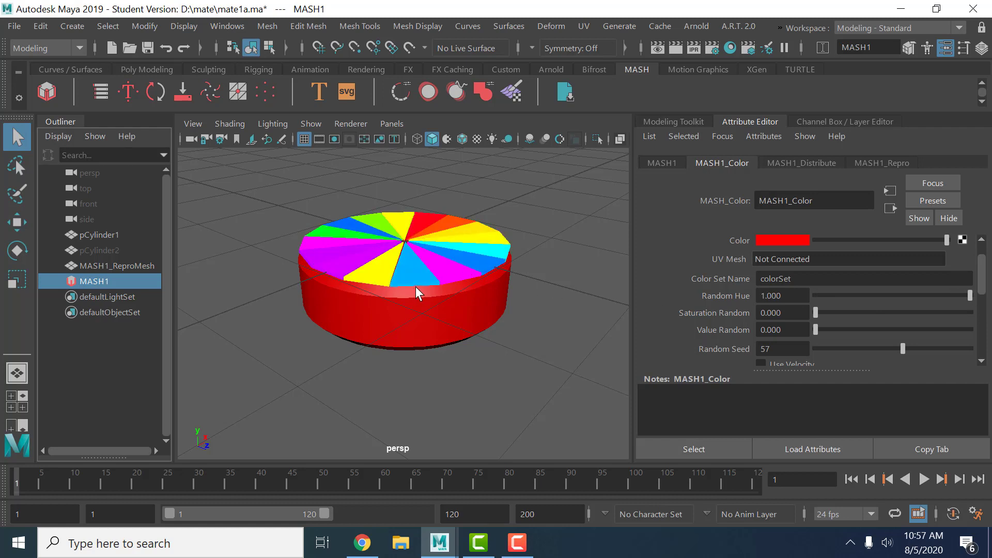
{"action": "scroll", "coordinate": [416, 286], "scroll_direction": "up", "scroll_amount": 3}
{"action": "mouse_move", "coordinate": [387, 248]}
{"action": "right_mouse_down", "text": "alt"}
{"action": "mouse_move", "coordinate": [376, 221]}
{"action": "mouse_move", "coordinate": [388, 243]}
{"action": "mouse_move", "coordinate": [390, 227]}
{"action": "right_mouse_up", "text": "alt"}
{"action": "mouse_move", "coordinate": [393, 227]}
{"action": "left_mouse_down", "text": "alt"}
{"action": "mouse_move", "coordinate": [399, 243]}
{"action": "mouse_move", "coordinate": [405, 228]}
{"action": "mouse_move", "coordinate": [394, 217]}
{"action": "mouse_move", "coordinate": [401, 230]}
{"action": "left_mouse_up", "text": "alt"}
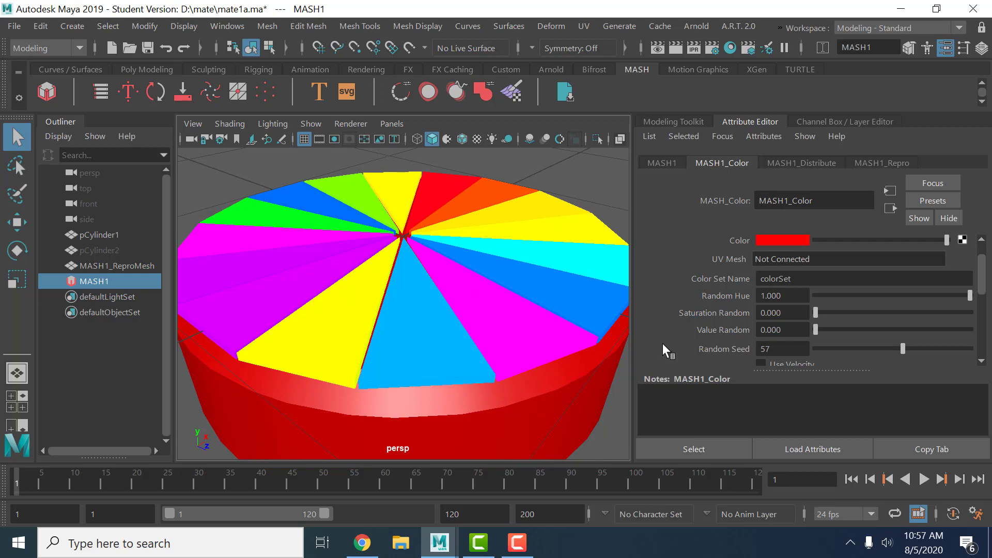
- Change the MASH1_Color Random Seed to 39 to reshuffle the wedge colours
{"action": "left_click_drag", "start_coordinate": [903, 348], "coordinate": [875, 349]}
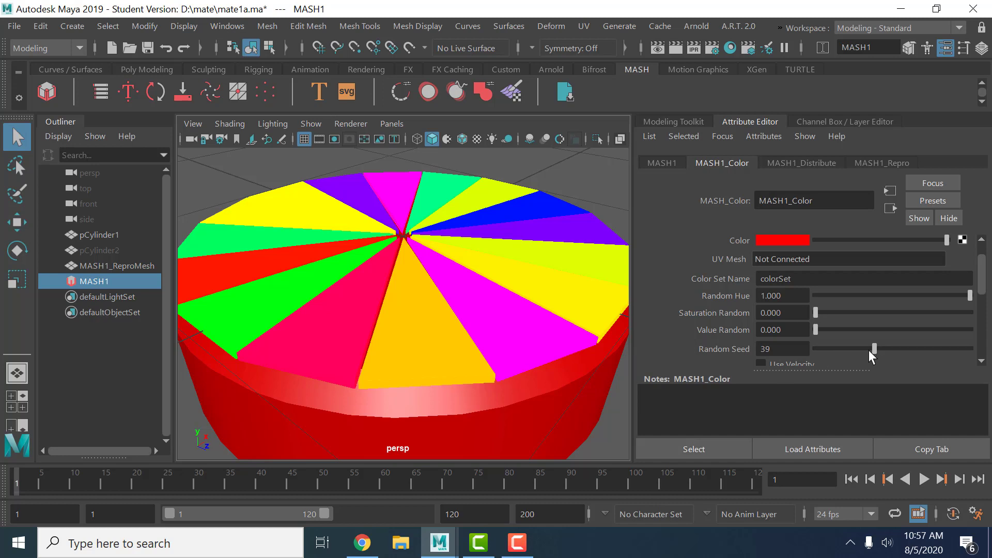
{"action": "scroll", "coordinate": [868, 352], "scroll_direction": "down", "scroll_amount": 1}
{"action": "scroll", "coordinate": [483, 323], "scroll_direction": "down", "scroll_amount": 4}
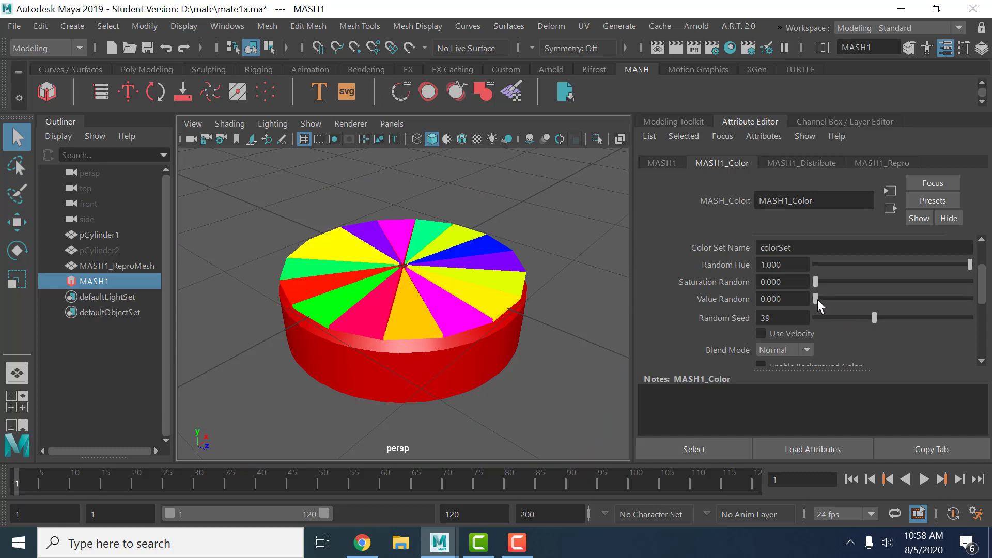
- Try Value Random at 1 and undo it, then lower Random Seed through 20 and 14 to 9
{"action": "left_click_drag", "start_coordinate": [816, 299], "coordinate": [990, 310]}
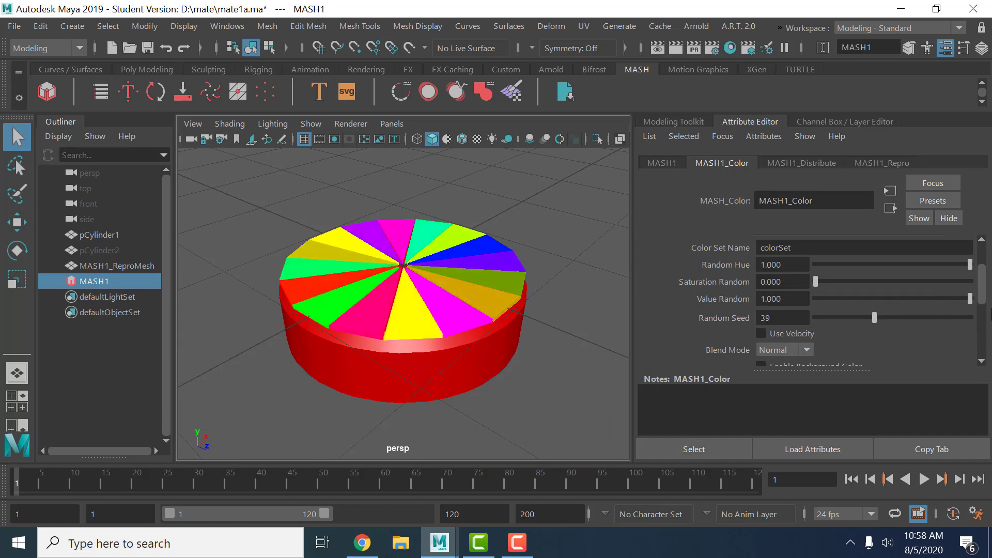
{"action": "key", "text": "ctrl+z"}
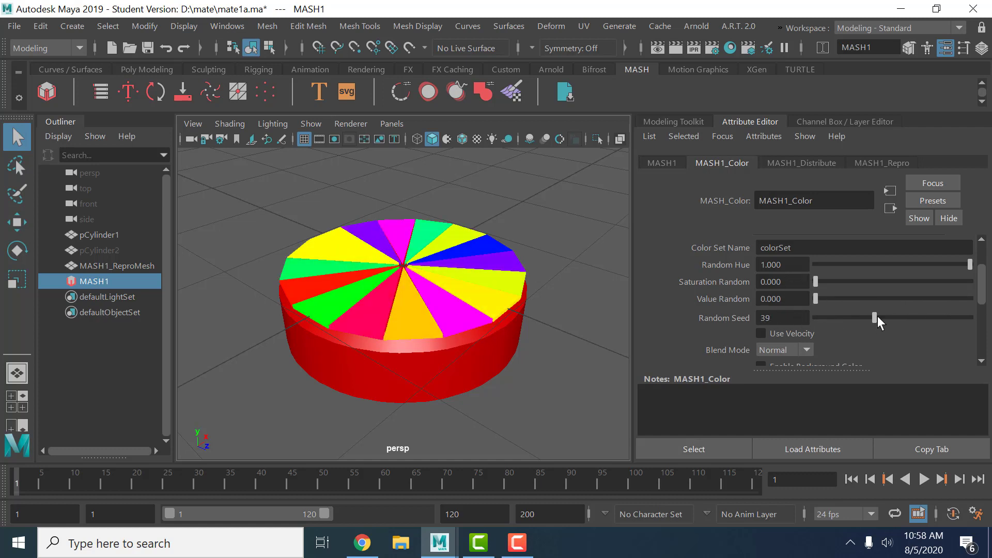
{"action": "left_click_drag", "start_coordinate": [876, 316], "coordinate": [860, 320]}
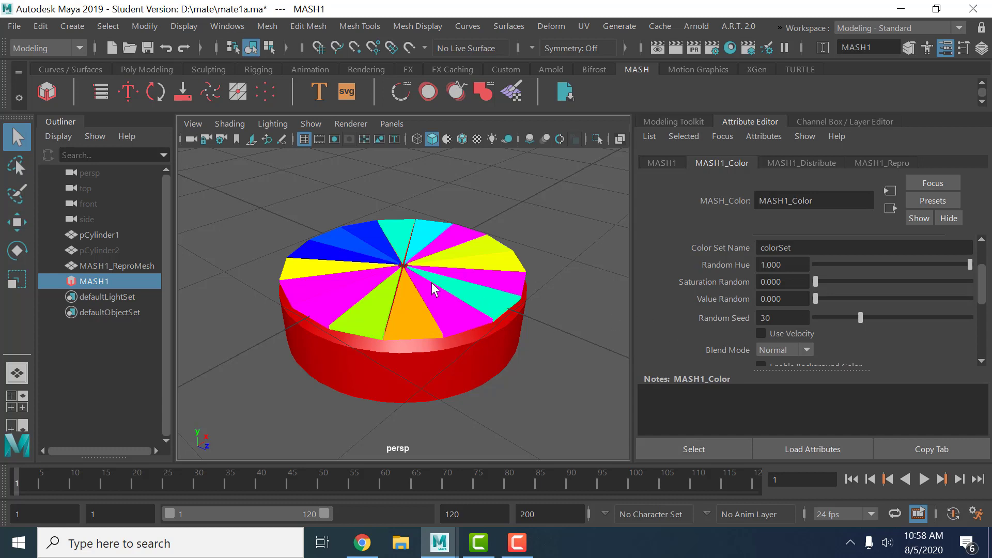
{"action": "scroll", "coordinate": [432, 286], "scroll_direction": "up", "scroll_amount": 1}
{"action": "mouse_move", "coordinate": [432, 293]}
{"action": "left_mouse_down", "text": "alt"}
{"action": "mouse_move", "coordinate": [441, 288]}
{"action": "mouse_move", "coordinate": [432, 293]}
{"action": "mouse_move", "coordinate": [432, 284]}
{"action": "left_mouse_up", "text": "alt"}
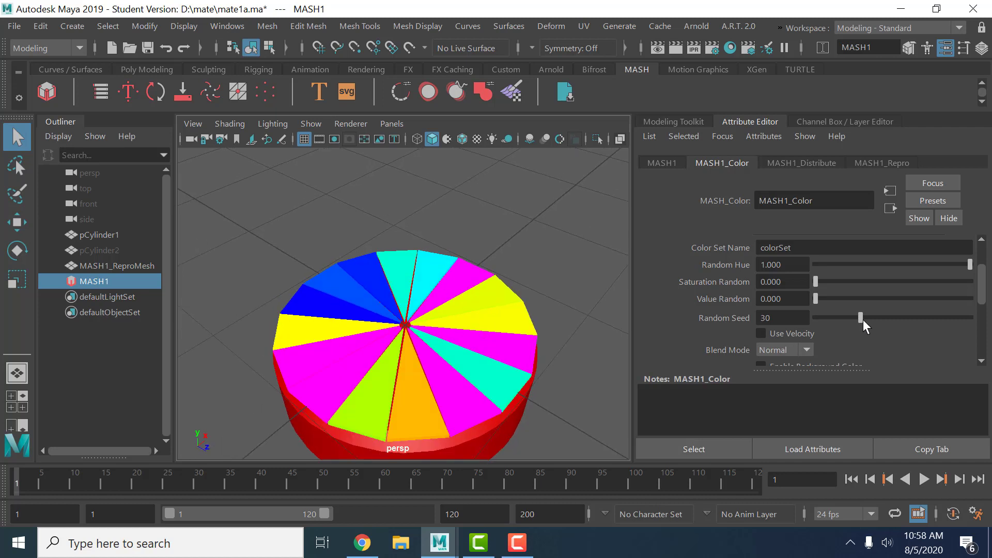
{"action": "left_click_drag", "start_coordinate": [861, 318], "coordinate": [845, 318]}
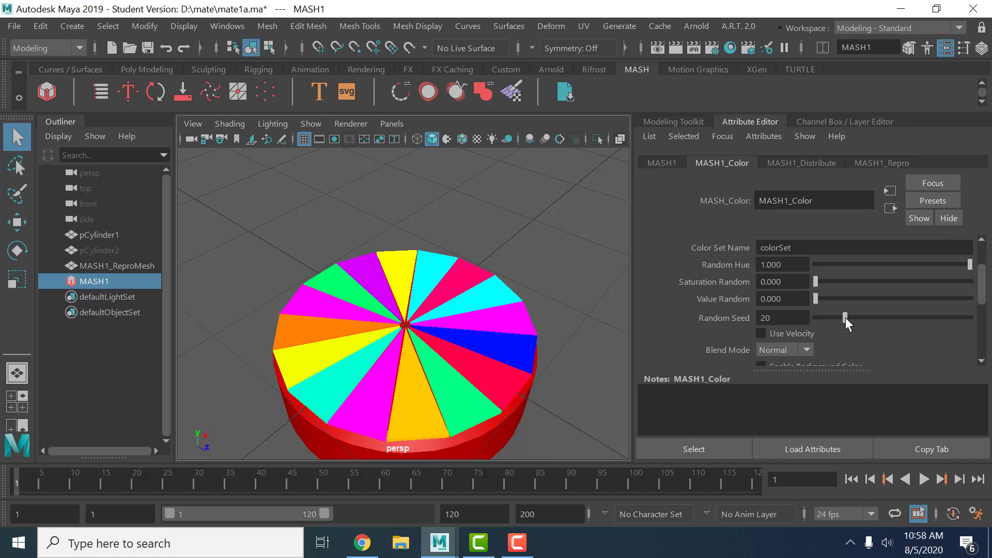
{"action": "left_click_drag", "start_coordinate": [845, 317], "coordinate": [835, 321]}
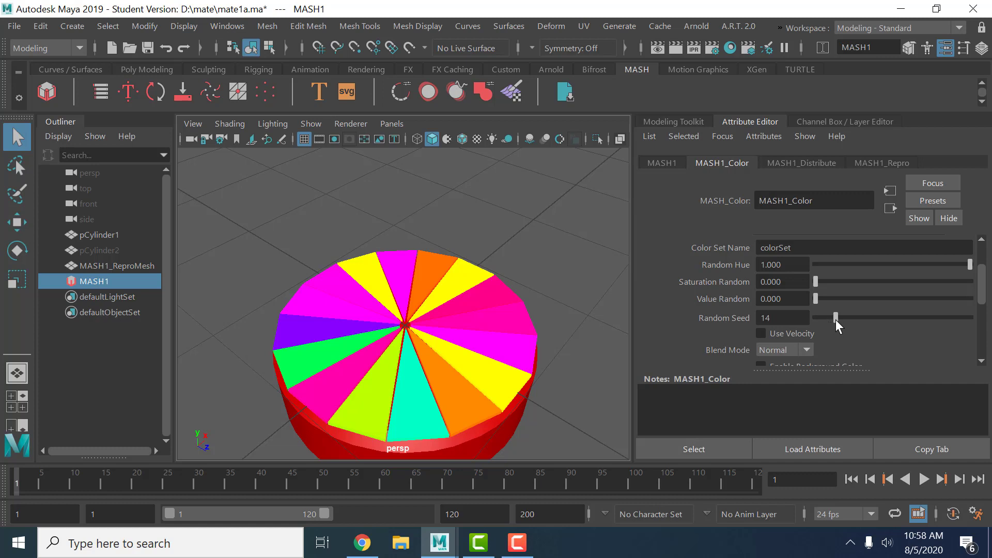
{"action": "left_click_drag", "start_coordinate": [836, 320], "coordinate": [825, 321]}
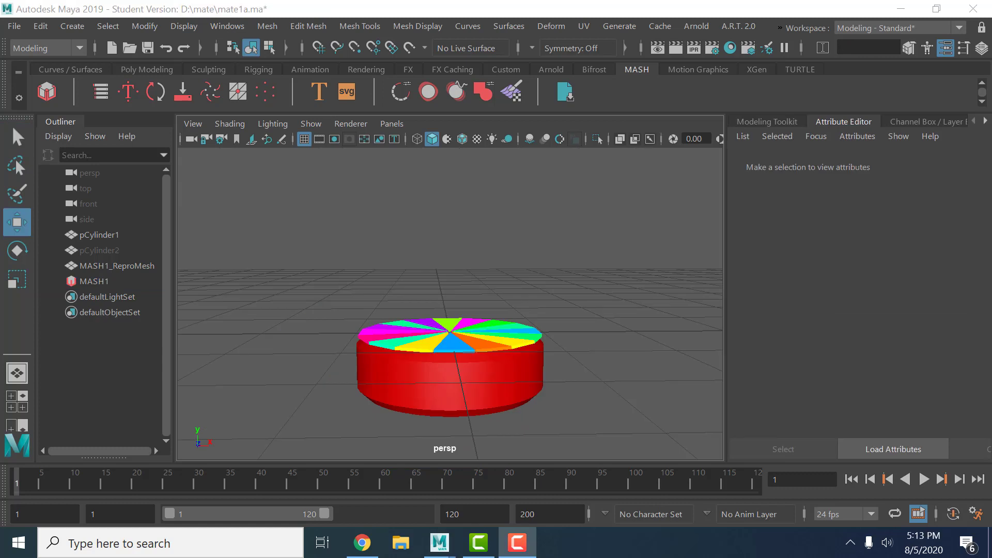
- Duplicate pCylinder1 and move the copy to the right along X
{"action": "left_click", "coordinate": [462, 393]}
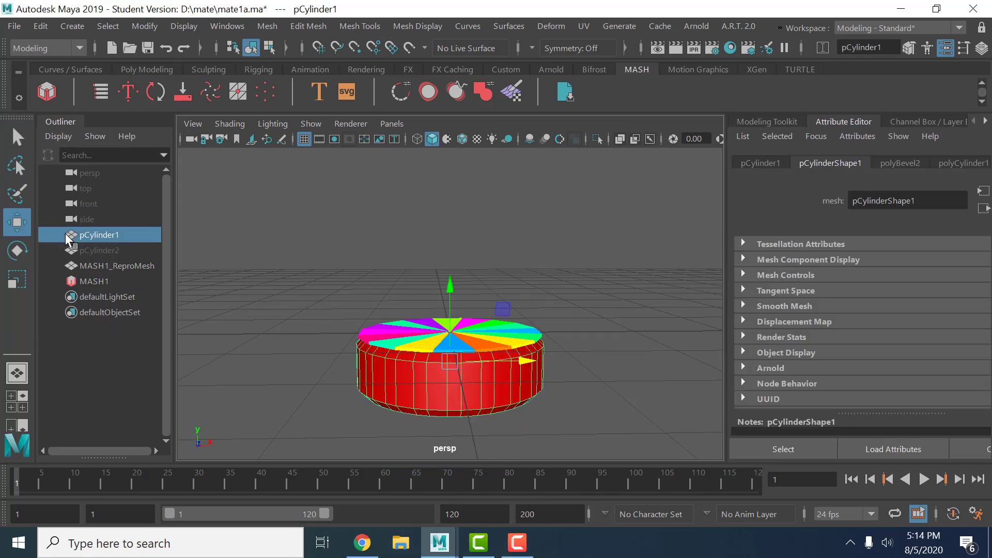
{"action": "left_click", "coordinate": [42, 25]}
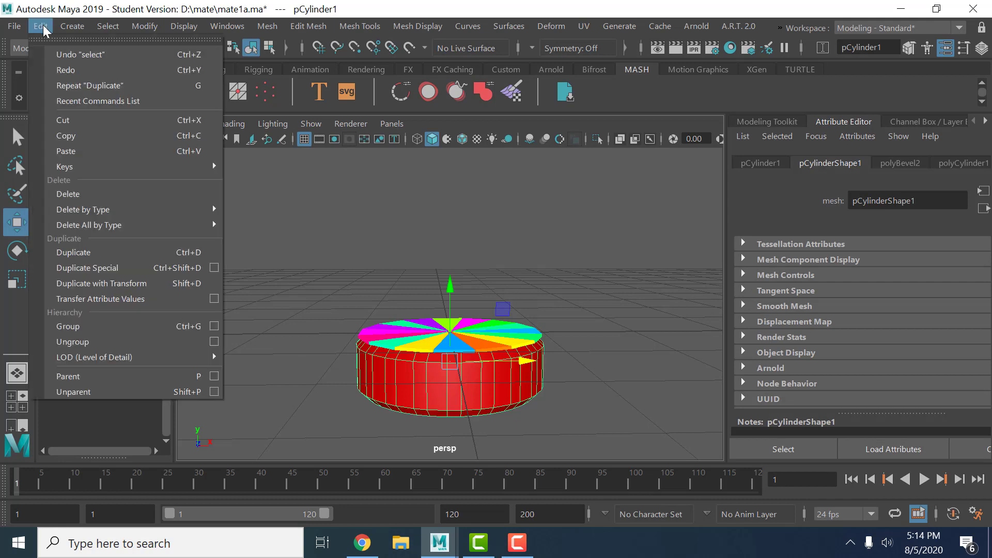
{"action": "left_click", "coordinate": [89, 253]}
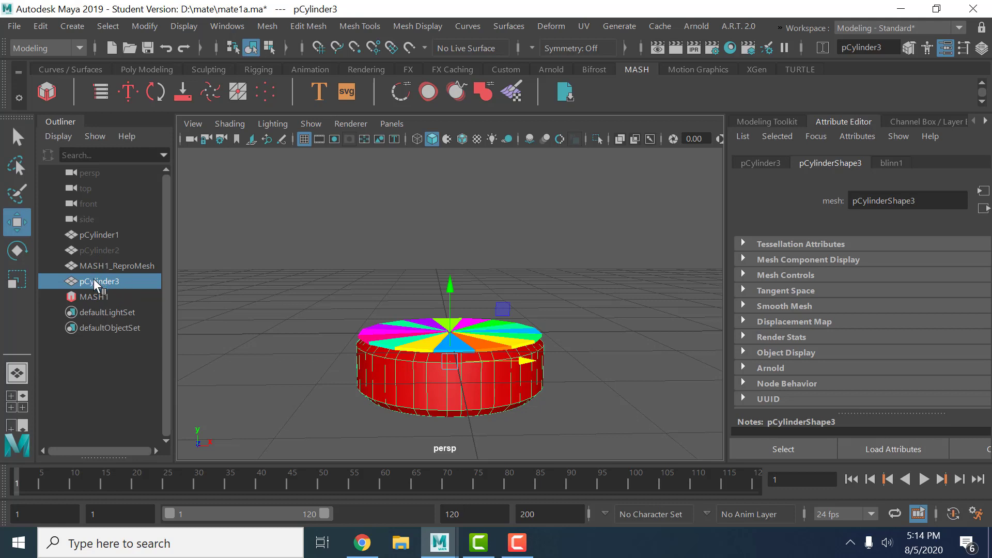
{"action": "left_click_drag", "start_coordinate": [525, 361], "coordinate": [747, 368]}
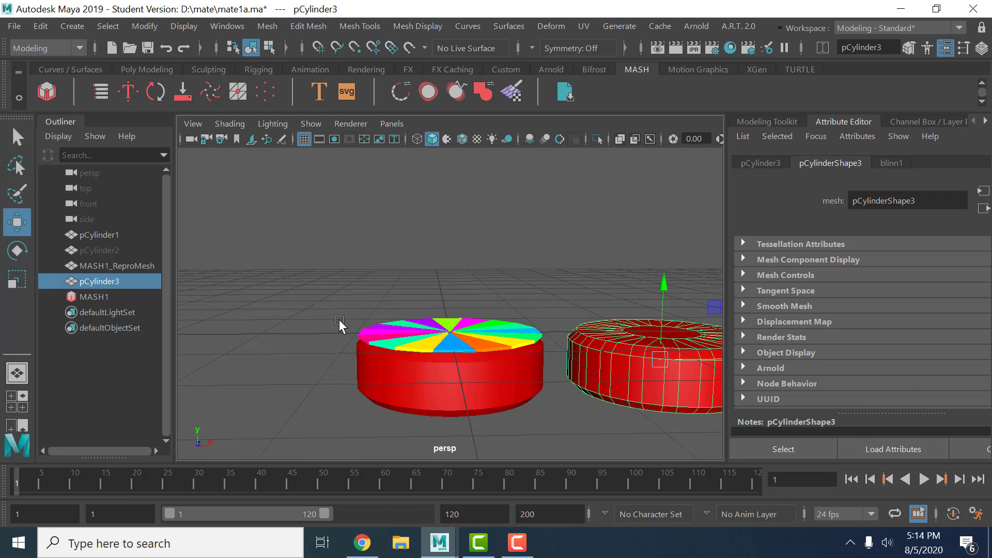
- Unhide the cone-shaped pCylinder2 with Shift+H
{"action": "left_click", "coordinate": [113, 250]}
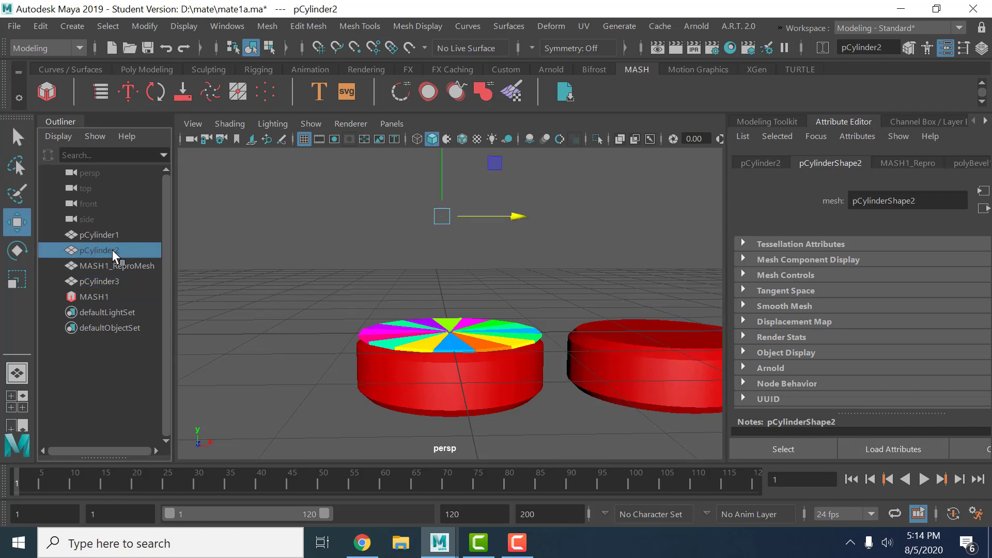
{"action": "key", "text": "shift+h"}
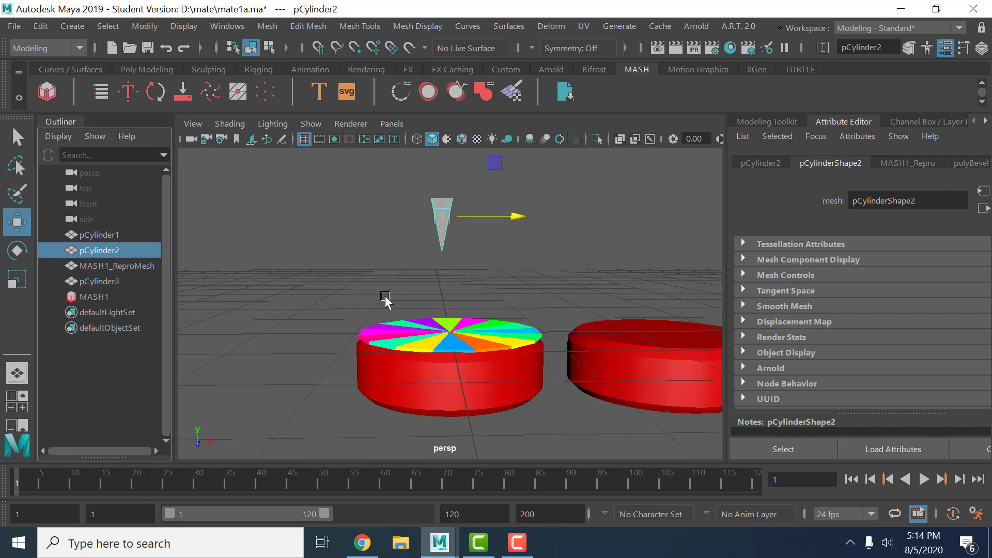
{"action": "scroll", "coordinate": [398, 289], "scroll_direction": "up", "scroll_amount": 2}
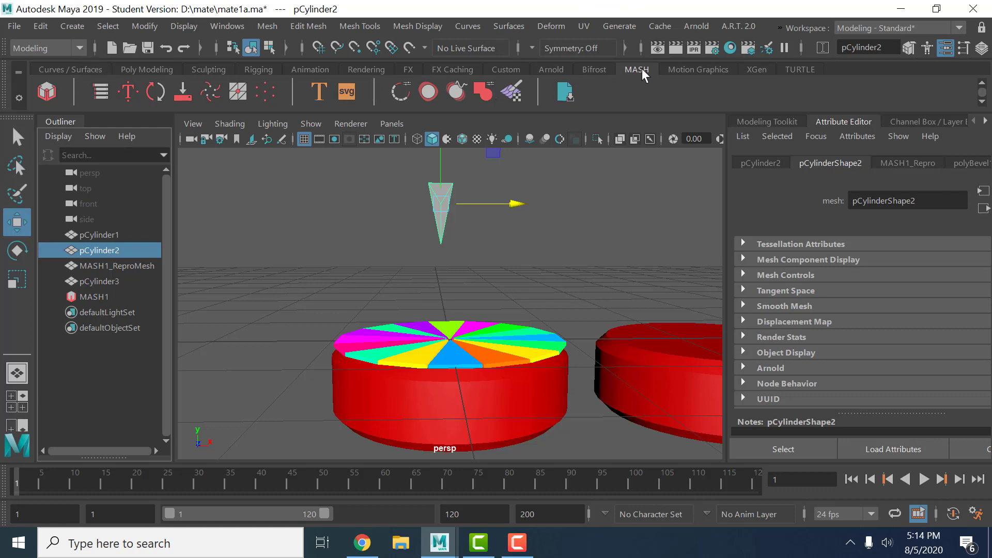
- Open the MASH Editor listing MASH1, reposition it higher, and switch to the Animation menu set
{"action": "left_click", "coordinate": [101, 92]}
{"action": "left_click_drag", "start_coordinate": [456, 435], "coordinate": [365, 208]}
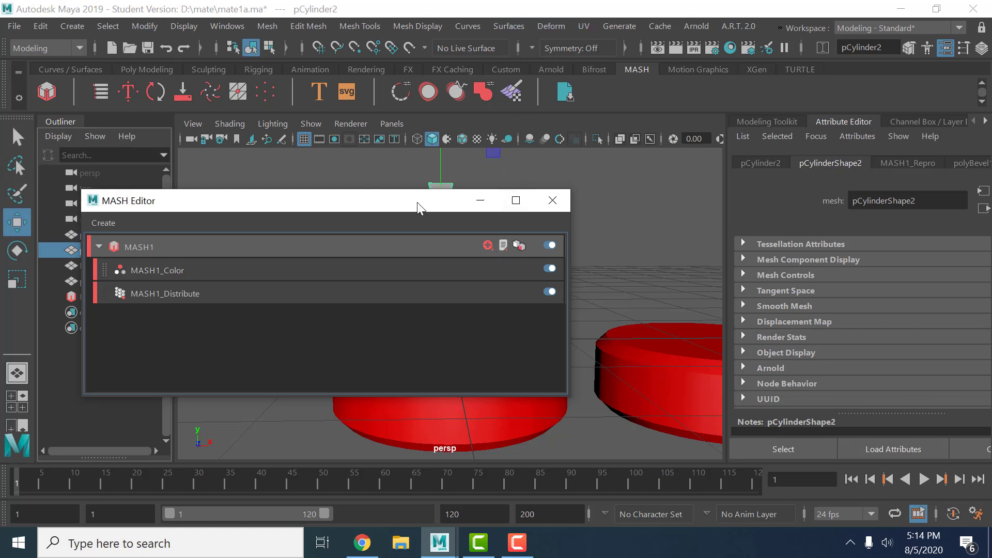
{"action": "left_click", "coordinate": [60, 44]}
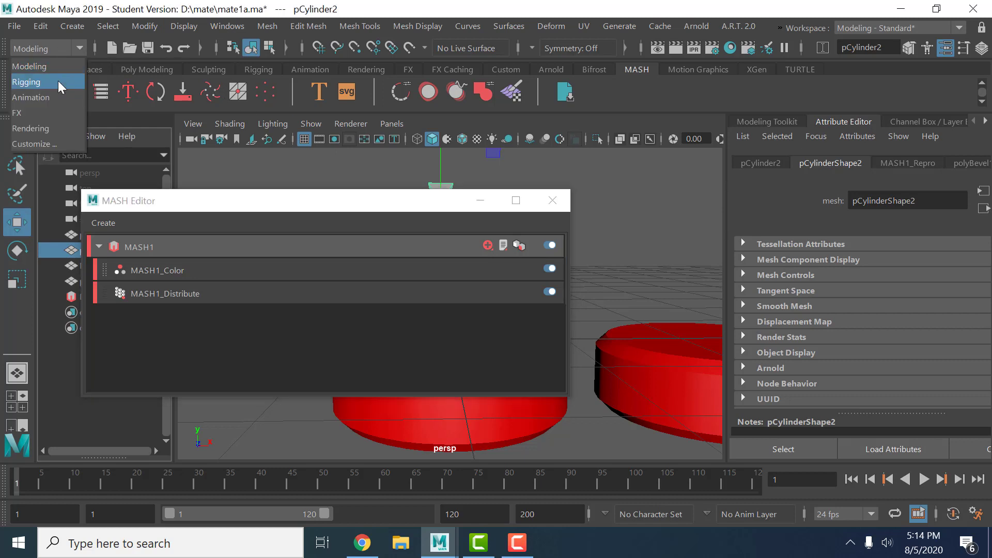
{"action": "left_click", "coordinate": [56, 97]}
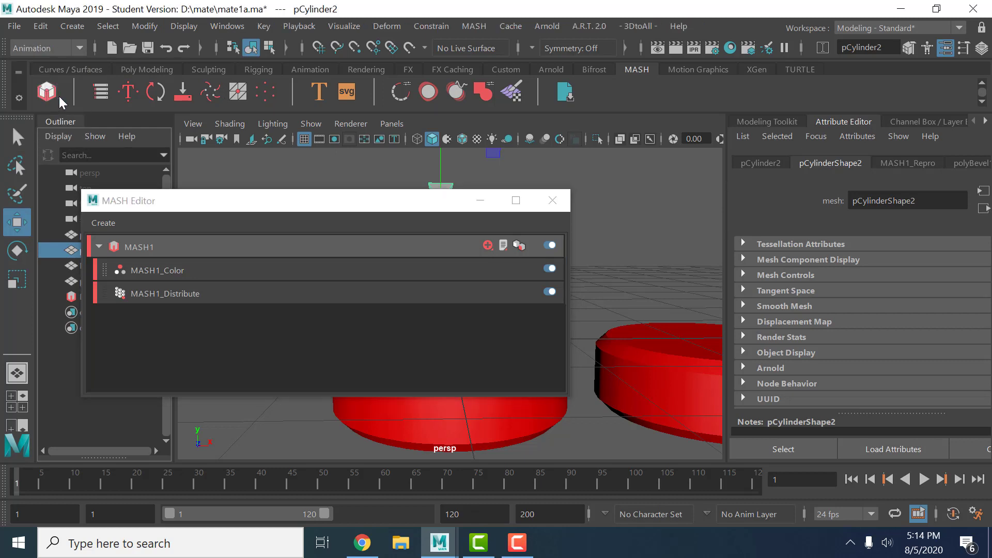
{"action": "left_click", "coordinate": [479, 30]}
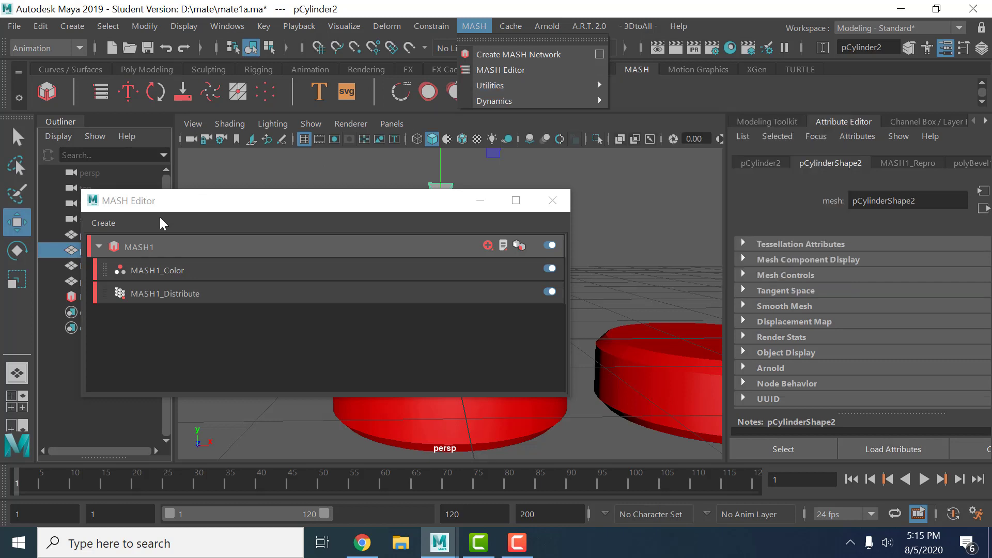
- Duplicate MASH1 via its right-click Duplicate Network option and select the new MASH2
{"action": "left_click", "coordinate": [139, 247]}
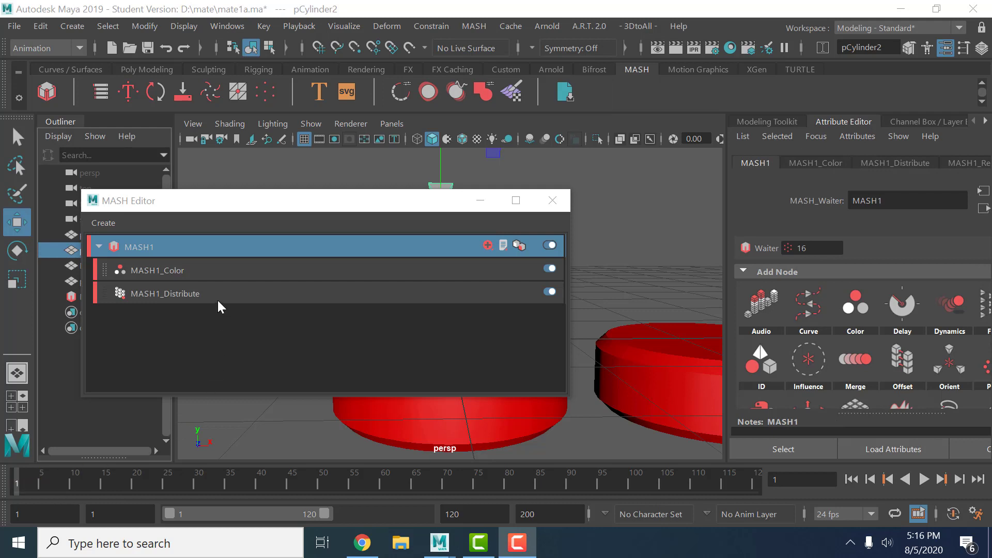
{"action": "right_click", "coordinate": [166, 247]}
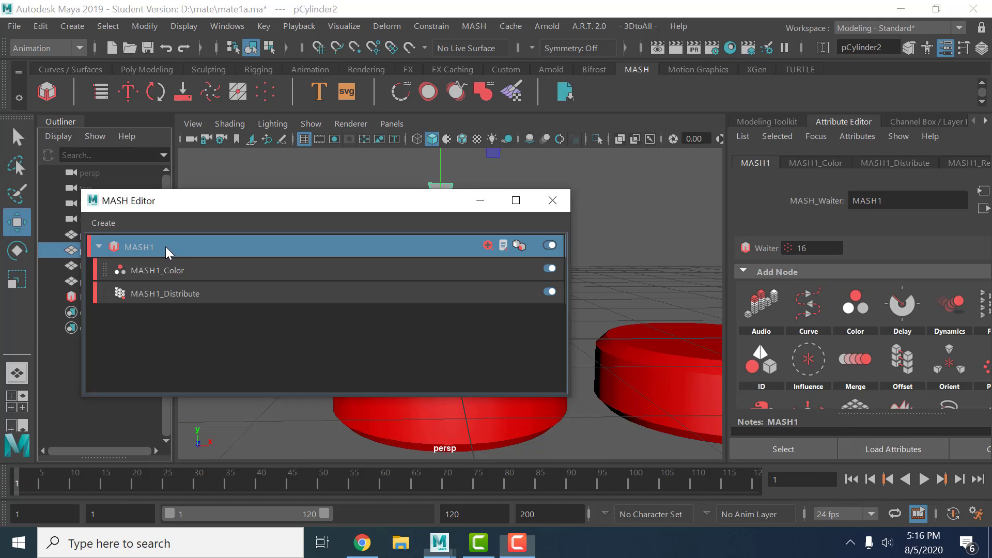
{"action": "left_click", "coordinate": [202, 270]}
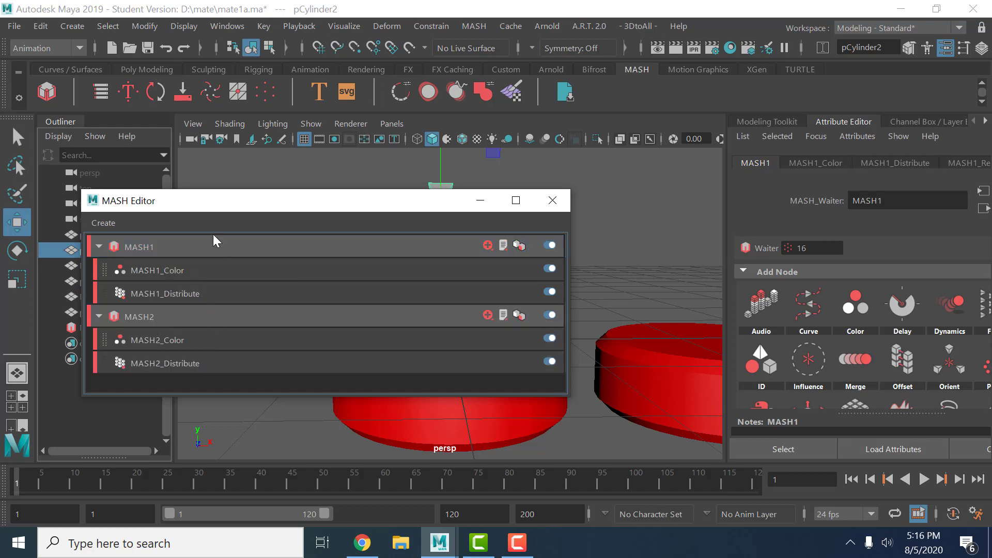
{"action": "left_click_drag", "start_coordinate": [231, 206], "coordinate": [624, 181]}
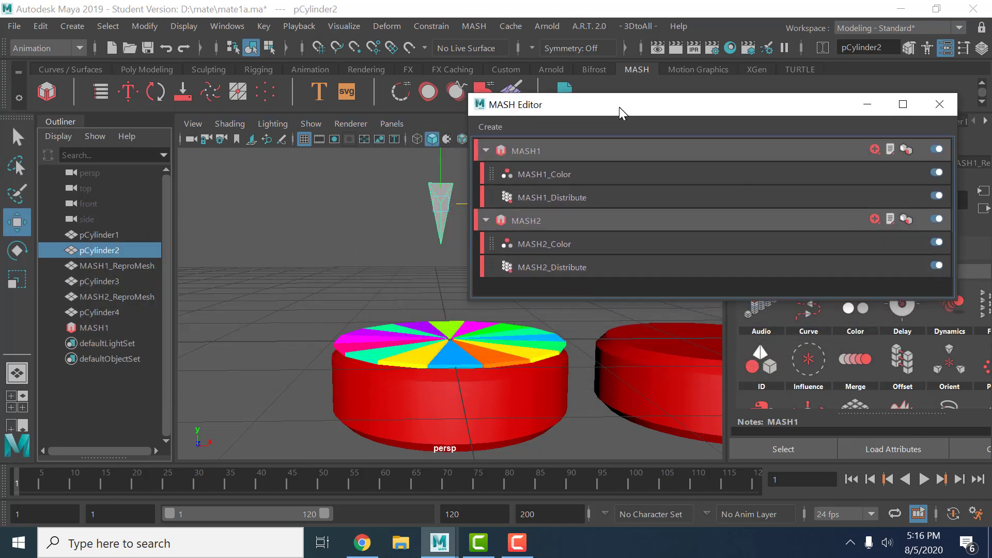
{"action": "left_click_drag", "start_coordinate": [559, 222], "coordinate": [423, 355]}
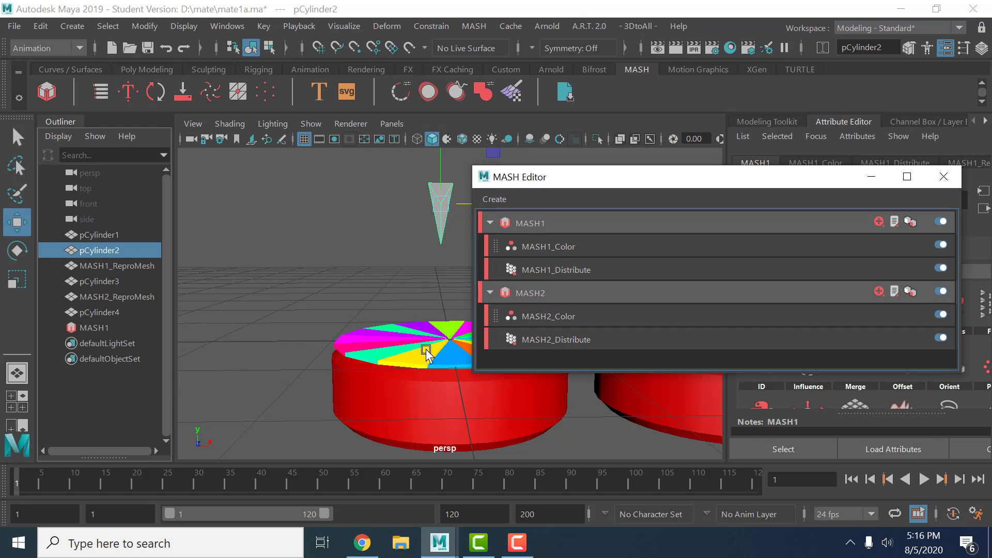
{"action": "left_click_drag", "start_coordinate": [618, 174], "coordinate": [381, 170]}
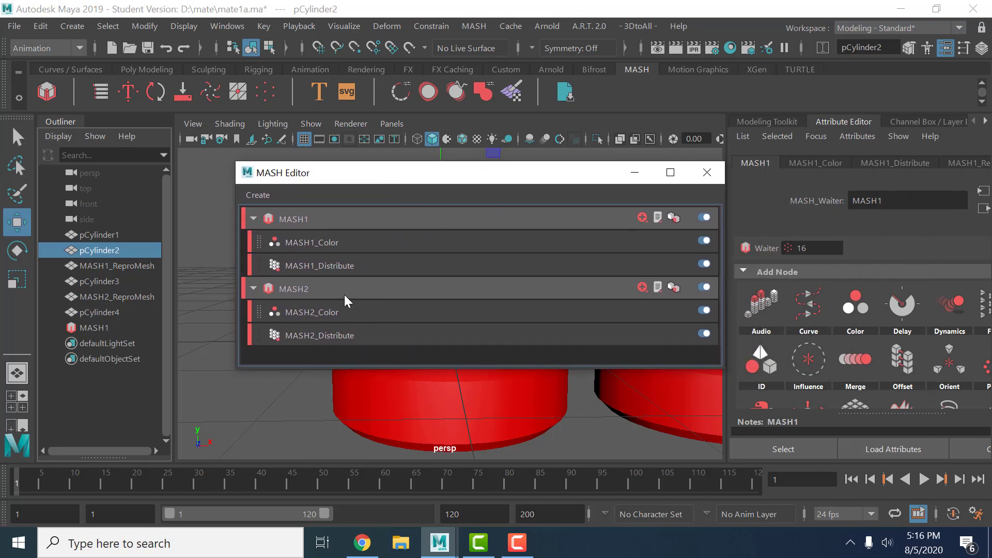
{"action": "left_click", "coordinate": [345, 301]}
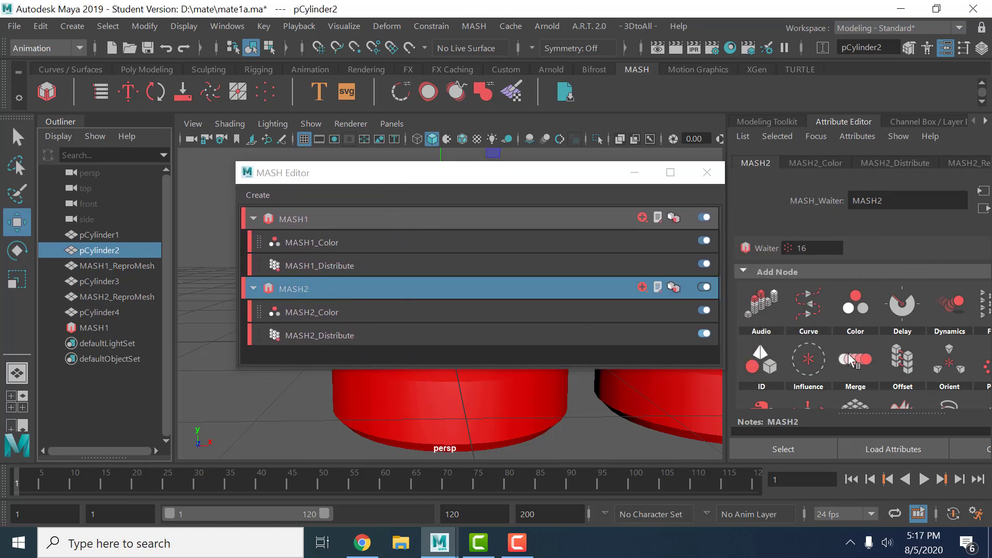
{"action": "scroll", "coordinate": [835, 315], "scroll_direction": "down", "scroll_amount": 2}
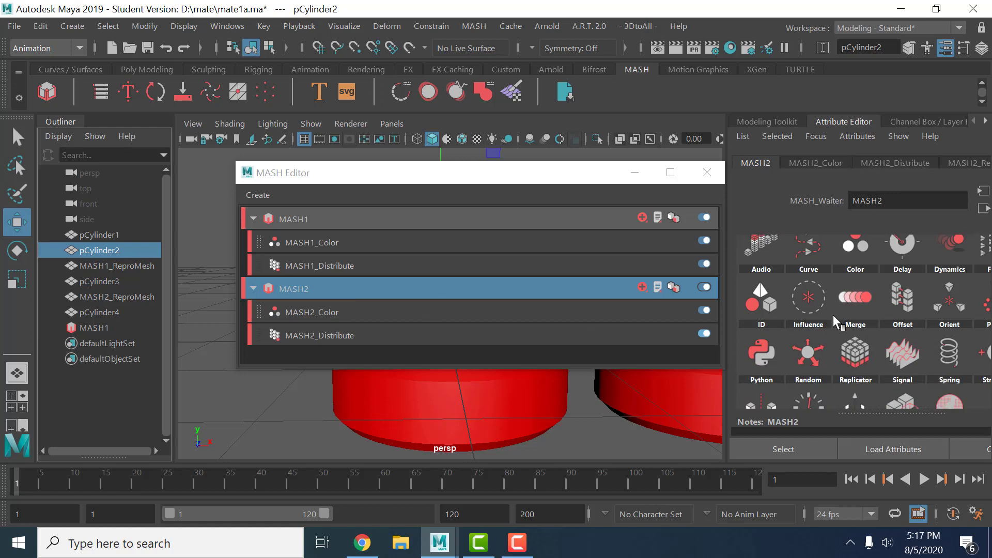
{"action": "scroll", "coordinate": [833, 314], "scroll_direction": "down", "scroll_amount": 2}
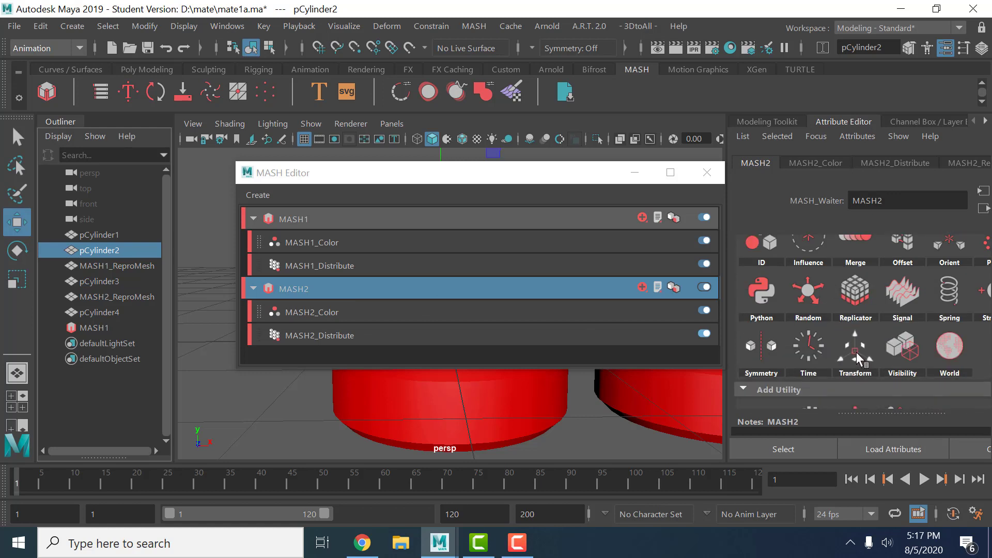
- Add a Transform node to MASH2 and set its Position X to 2
{"action": "left_click", "coordinate": [897, 364]}
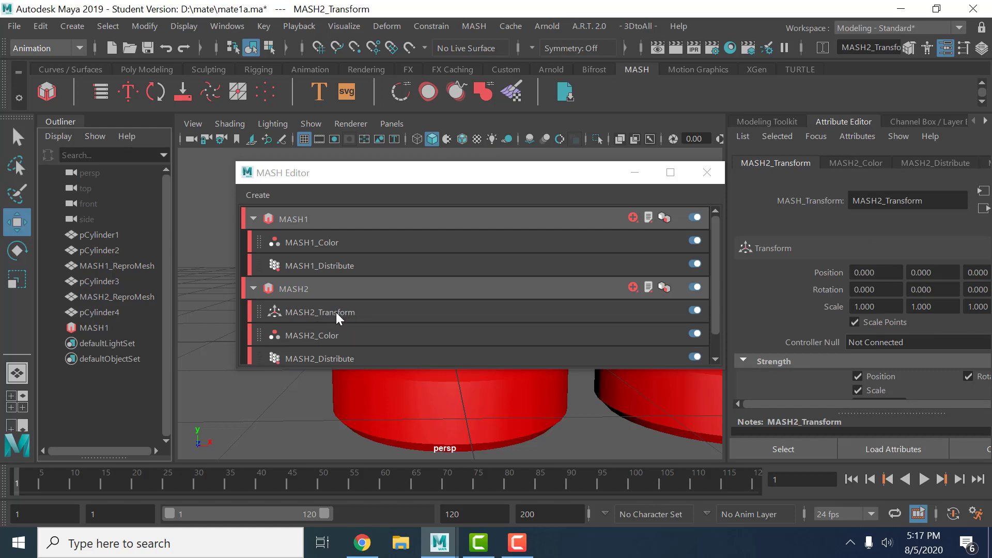
{"action": "left_click", "coordinate": [336, 312]}
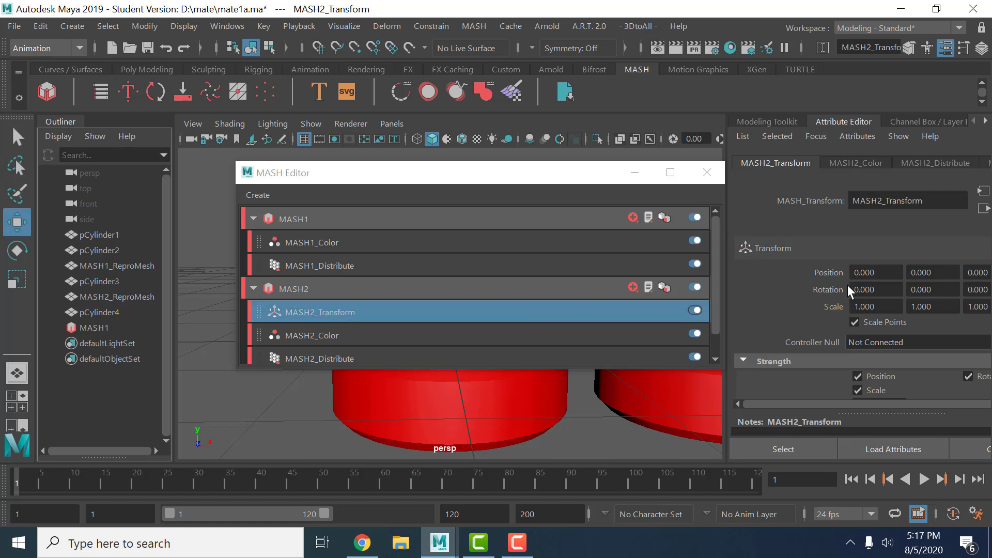
{"action": "left_click_drag", "start_coordinate": [587, 172], "coordinate": [538, 364]}
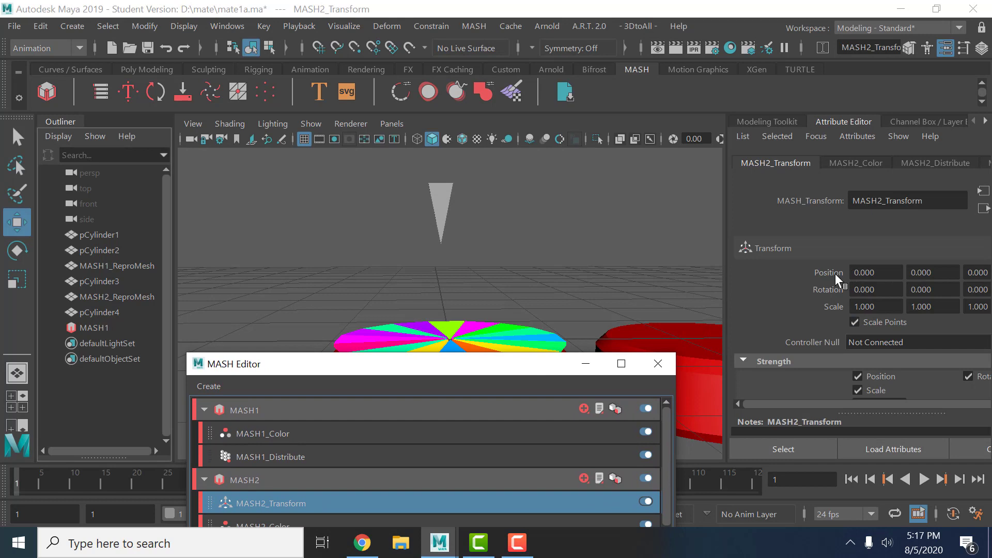
{"action": "left_click", "coordinate": [872, 274]}
{"action": "type", "text": "1.000"}
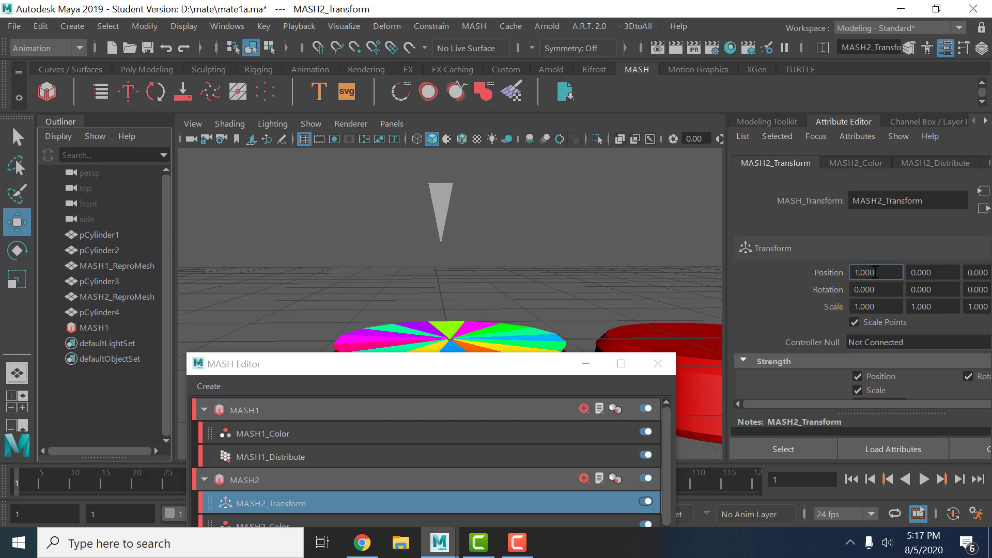
{"action": "key", "text": "Return"}
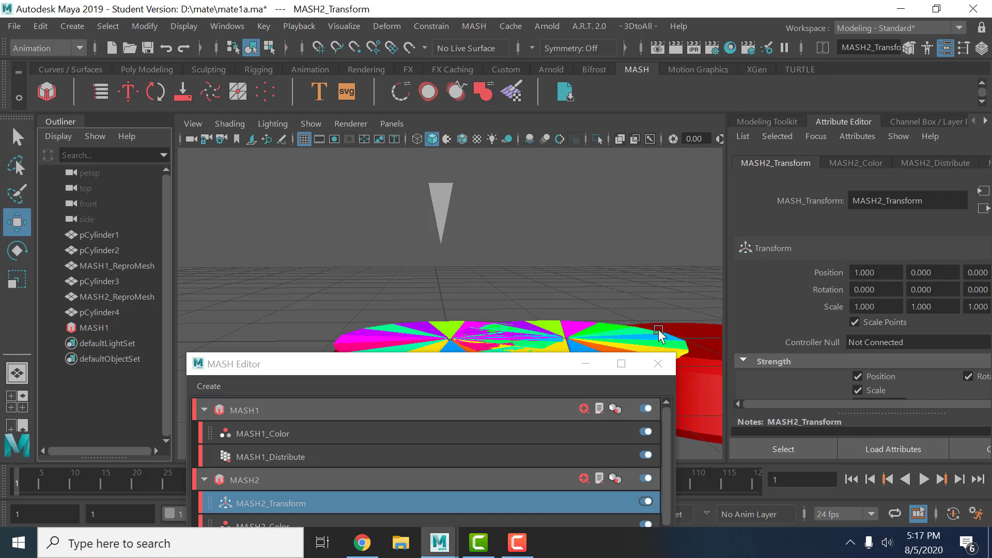
{"action": "scroll", "coordinate": [659, 330], "scroll_direction": "down", "scroll_amount": 2}
{"action": "left_click_drag", "start_coordinate": [554, 365], "coordinate": [554, 382]}
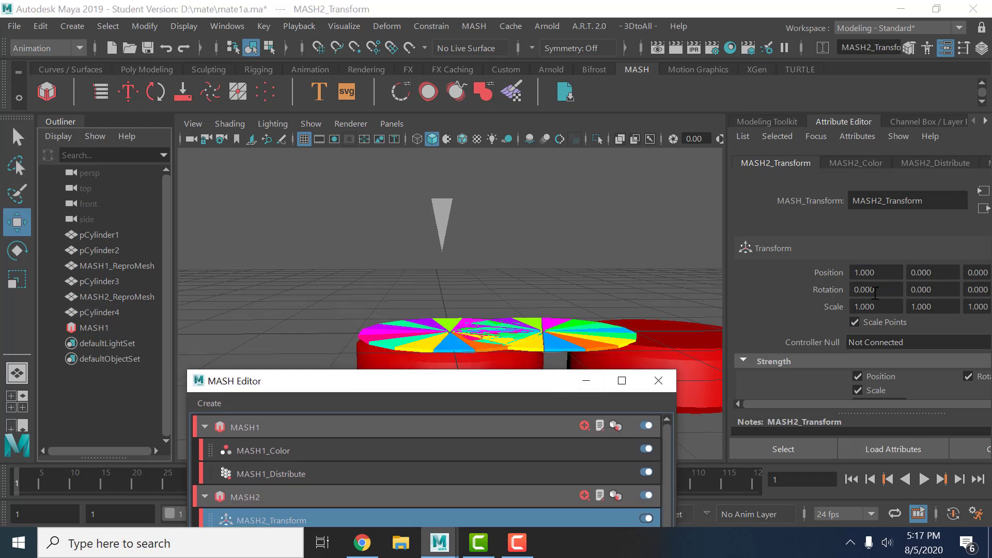
{"action": "left_click", "coordinate": [859, 273]}
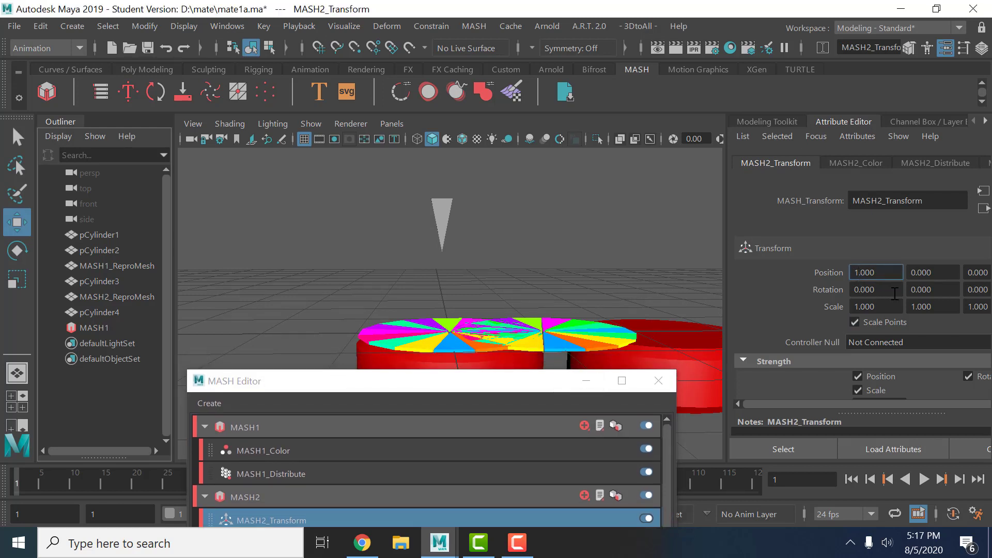
{"action": "type", "text": "2"}
{"action": "key", "text": "Return"}
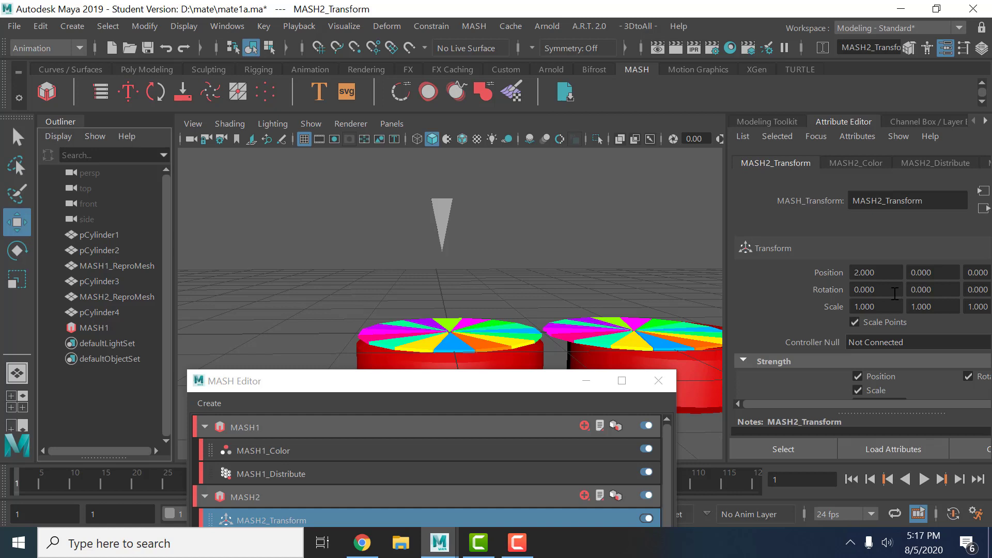
{"action": "left_click", "coordinate": [695, 374]}
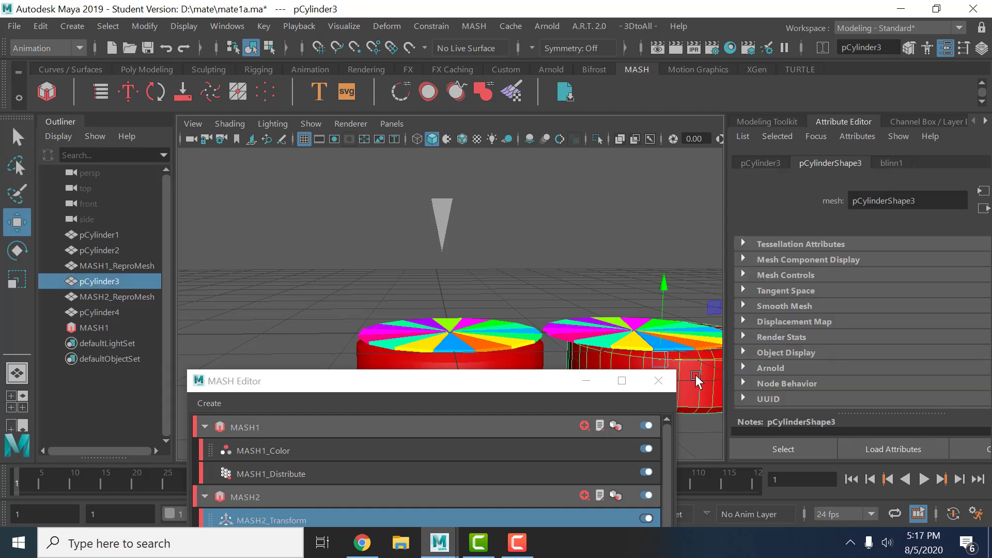
- Change pCylinder3's Translate X from 2.301 to exactly 2 and check its alignment
{"action": "left_click", "coordinate": [771, 164]}
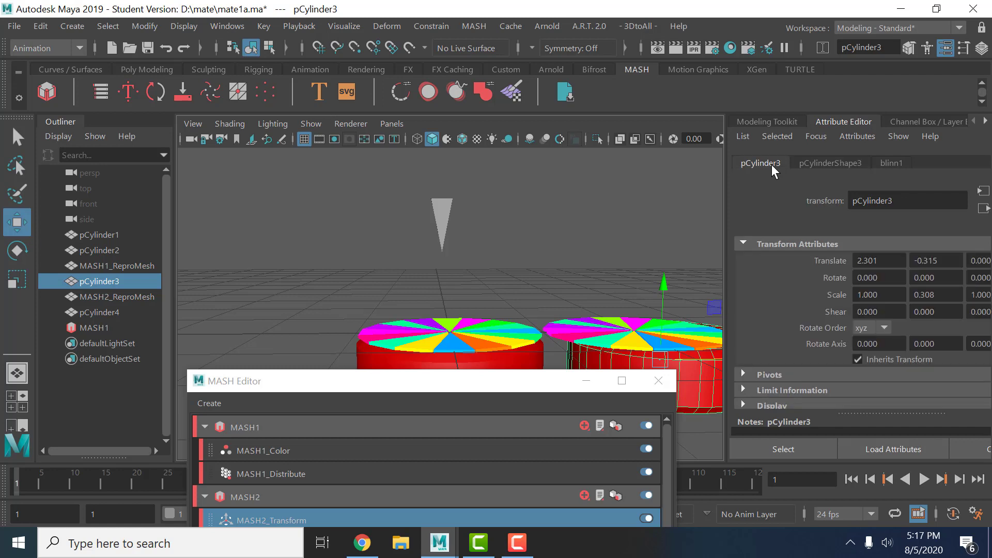
{"action": "left_click", "coordinate": [891, 262]}
{"action": "key", "text": "BackSpace"}
{"action": "key", "text": "BackSpace"}
{"action": "key", "text": "Return"}
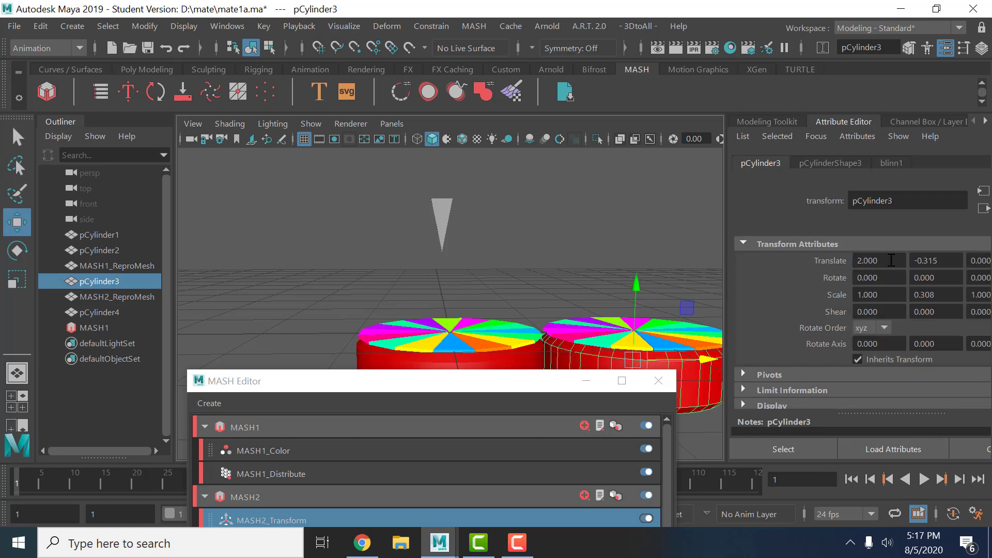
{"action": "mouse_move", "coordinate": [586, 317]}
{"action": "left_mouse_down", "text": "alt"}
{"action": "mouse_move", "coordinate": [546, 368]}
{"action": "mouse_move", "coordinate": [565, 354]}
{"action": "mouse_move", "coordinate": [586, 283]}
{"action": "mouse_move", "coordinate": [571, 361]}
{"action": "mouse_move", "coordinate": [591, 367]}
{"action": "mouse_move", "coordinate": [499, 353]}
{"action": "left_mouse_up", "text": "alt"}
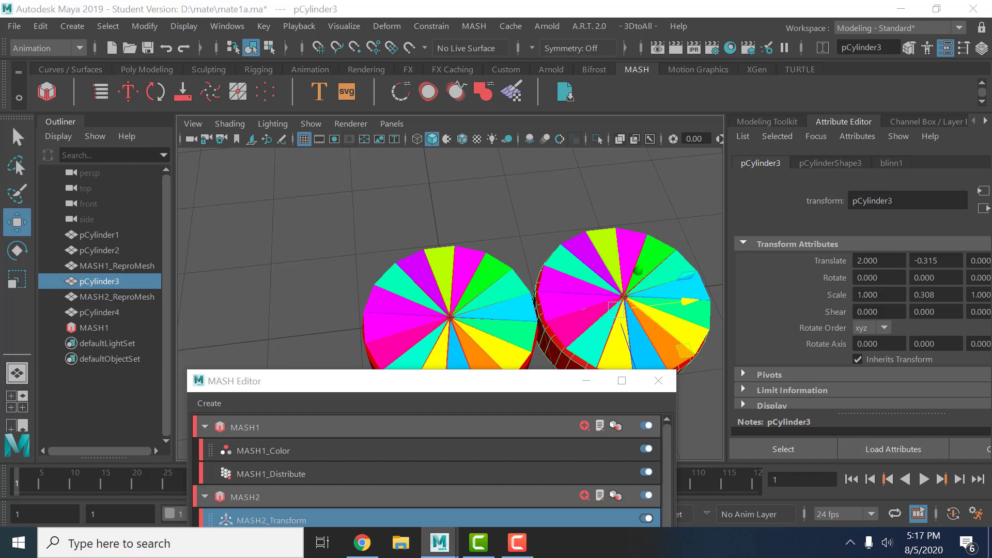
{"action": "left_click_drag", "start_coordinate": [362, 381], "coordinate": [404, 388]}
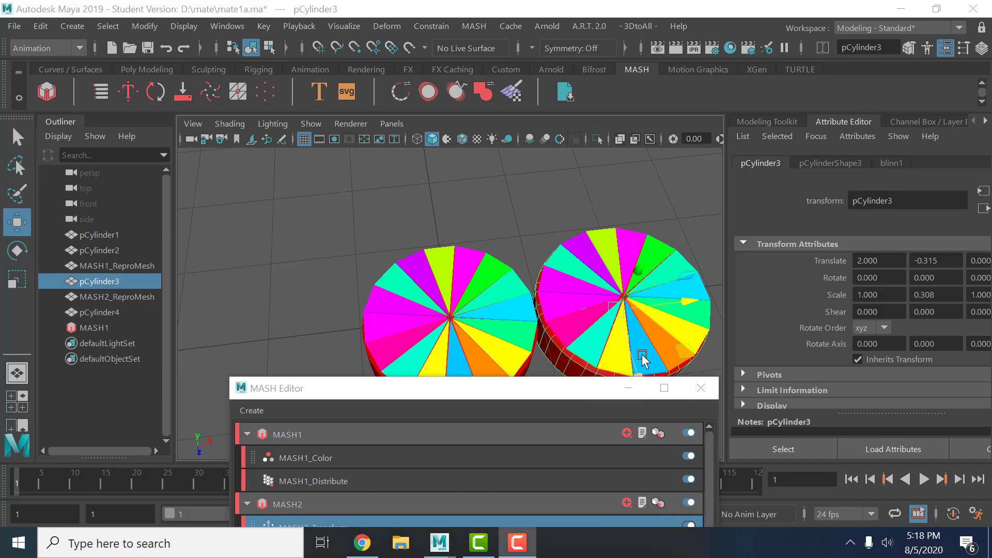
{"action": "left_click_drag", "start_coordinate": [638, 350], "coordinate": [615, 299], "text": "alt"}
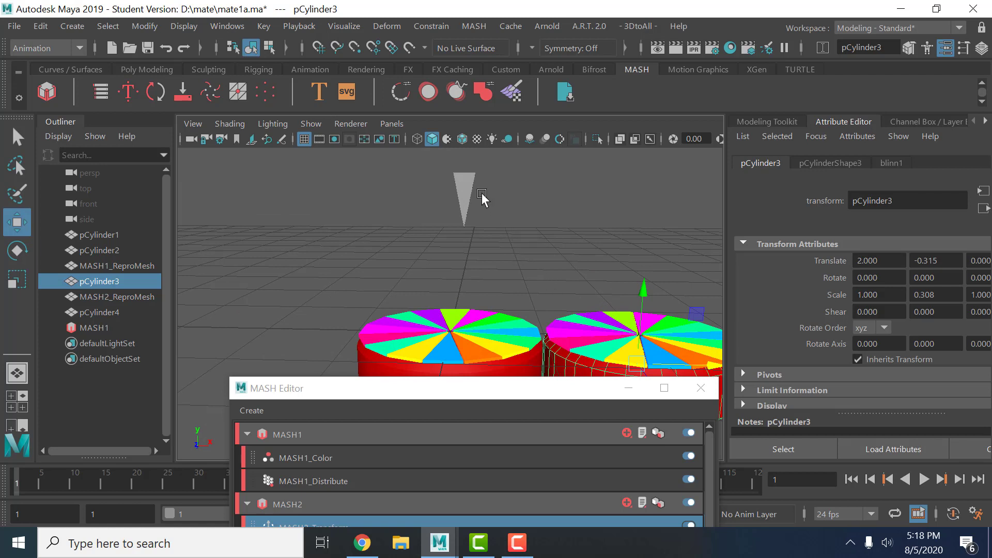
- Move the cone right along X and display its polyCylinder3 creation settings
{"action": "left_click", "coordinate": [467, 191]}
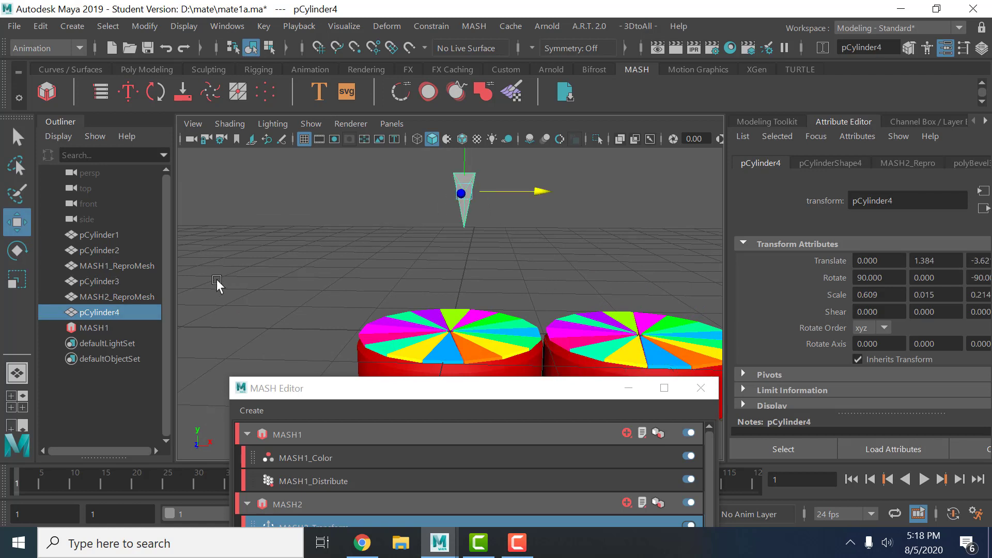
{"action": "left_click_drag", "start_coordinate": [540, 193], "coordinate": [648, 192]}
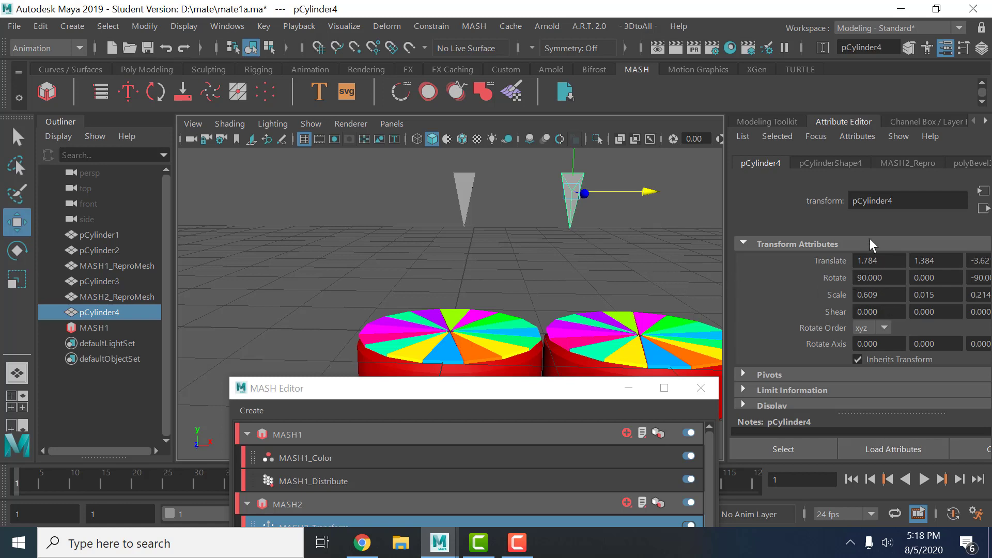
{"action": "left_click", "coordinate": [851, 161]}
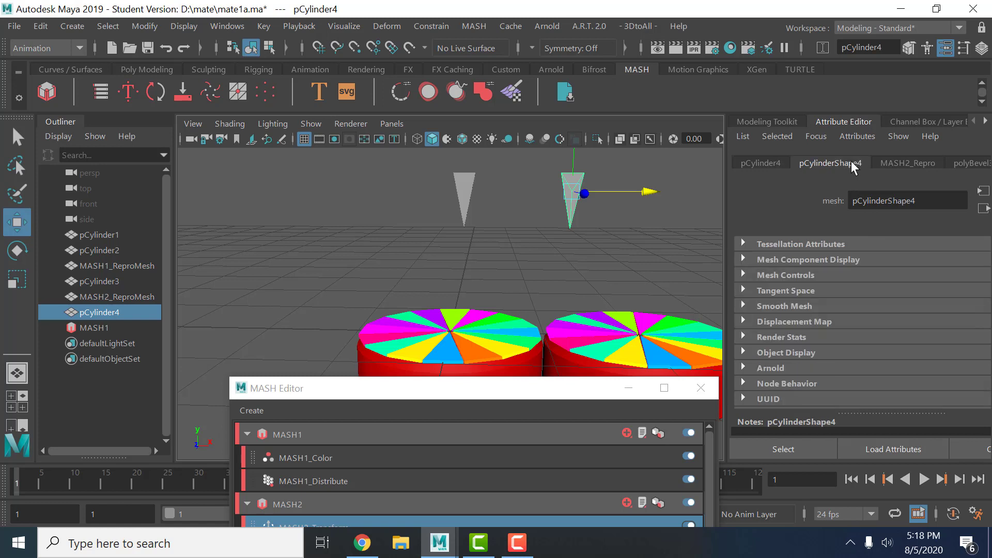
{"action": "left_click", "coordinate": [972, 164]}
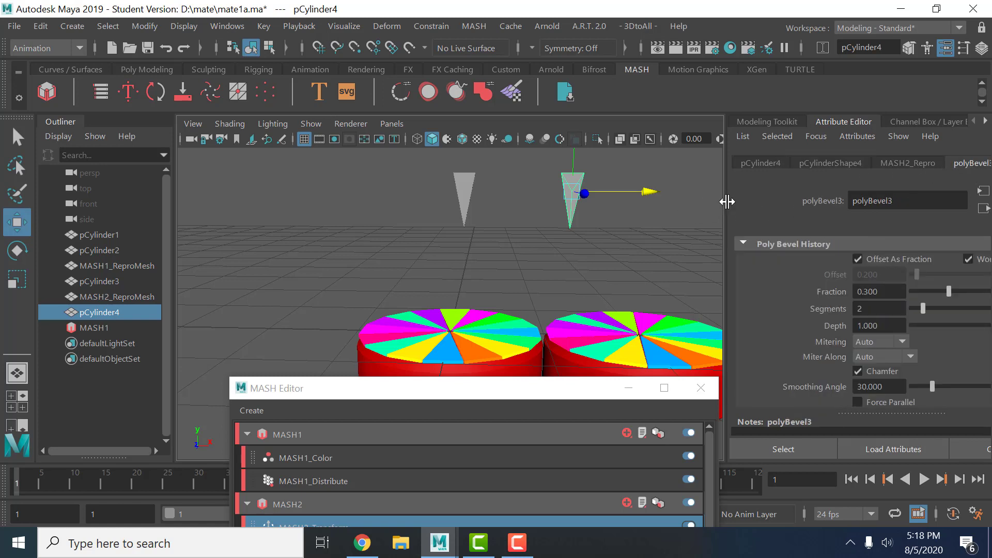
{"action": "left_click_drag", "start_coordinate": [726, 202], "coordinate": [670, 205]}
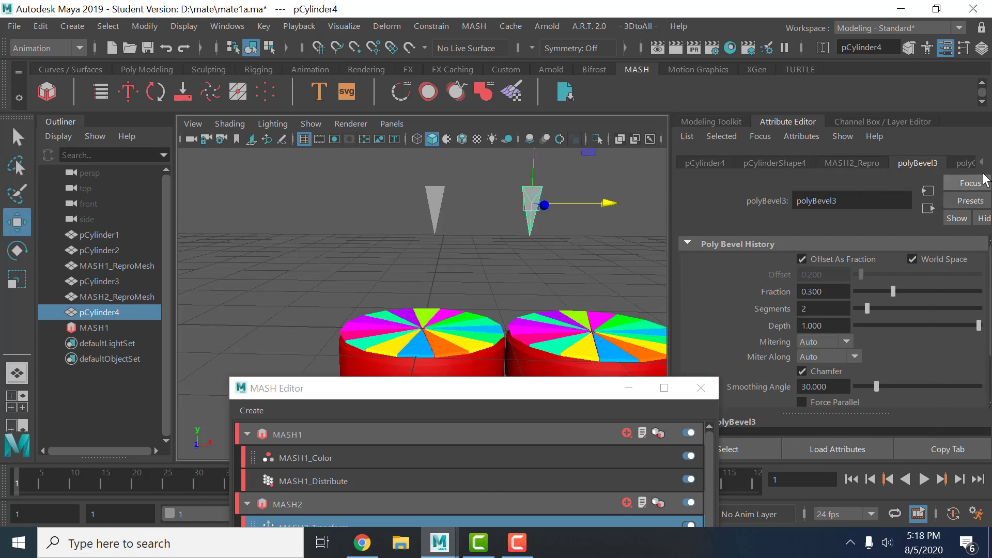
{"action": "left_click", "coordinate": [965, 164]}
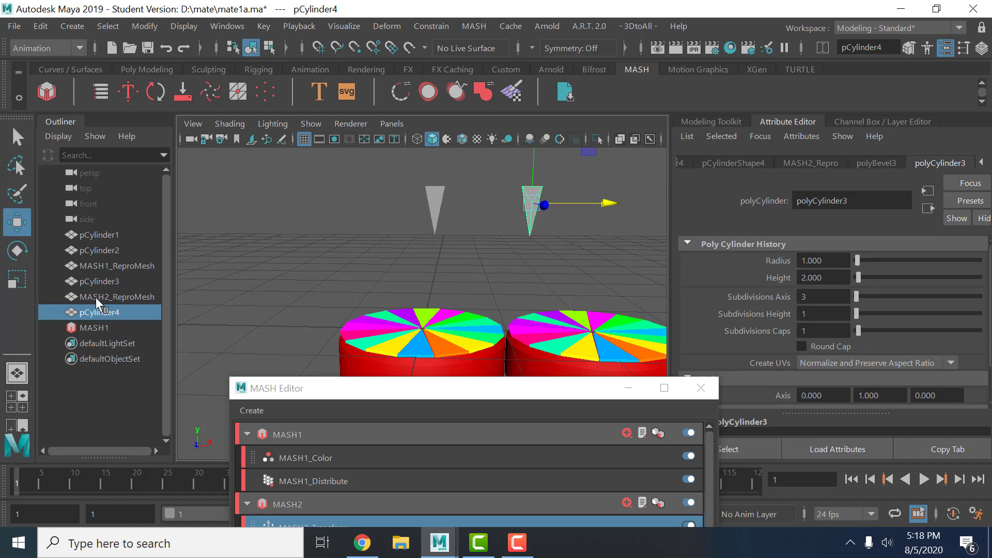
- Widen the right cone's base with the Show Manipulator handle, then view pCylinder4's transform values
{"action": "left_click", "coordinate": [16, 278]}
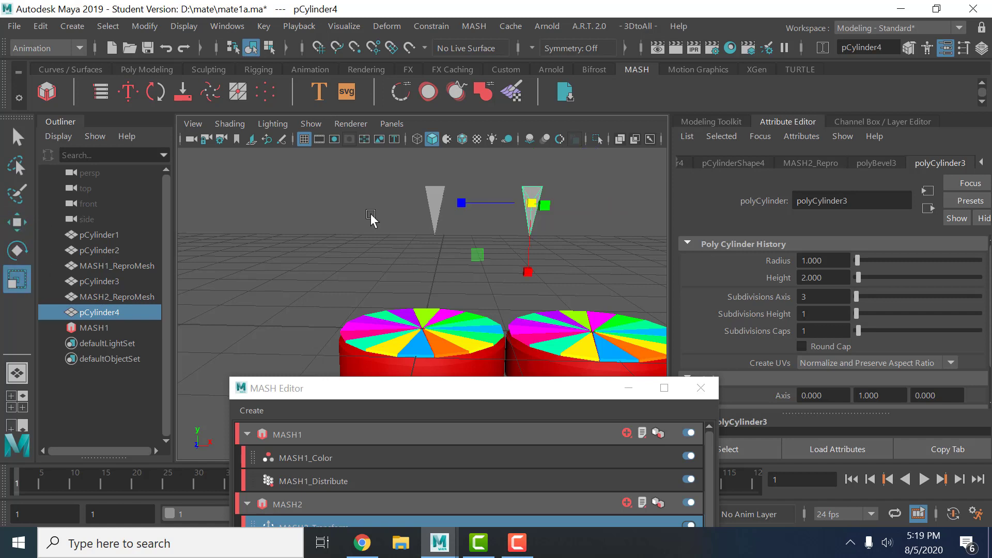
{"action": "left_click_drag", "start_coordinate": [462, 205], "coordinate": [357, 212]}
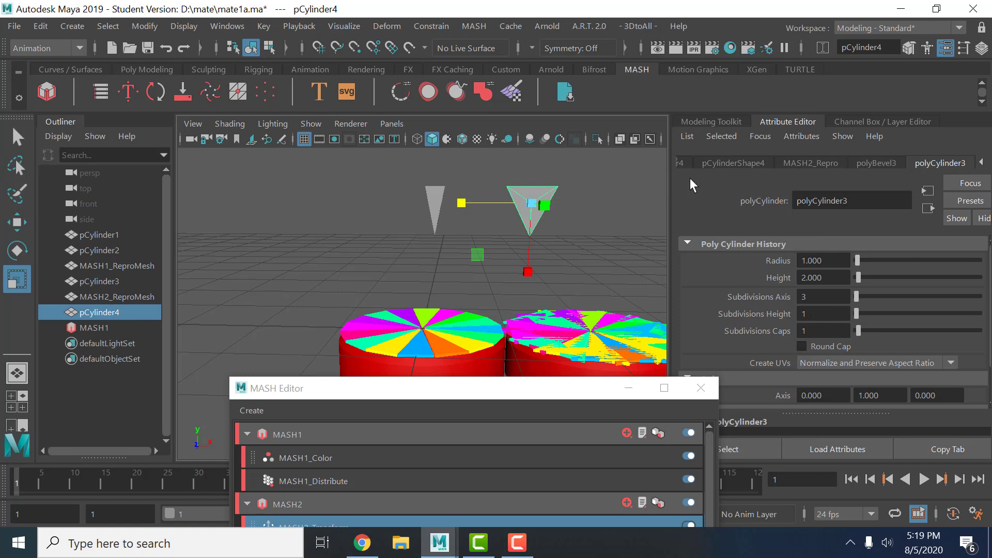
{"action": "left_click", "coordinate": [981, 162]}
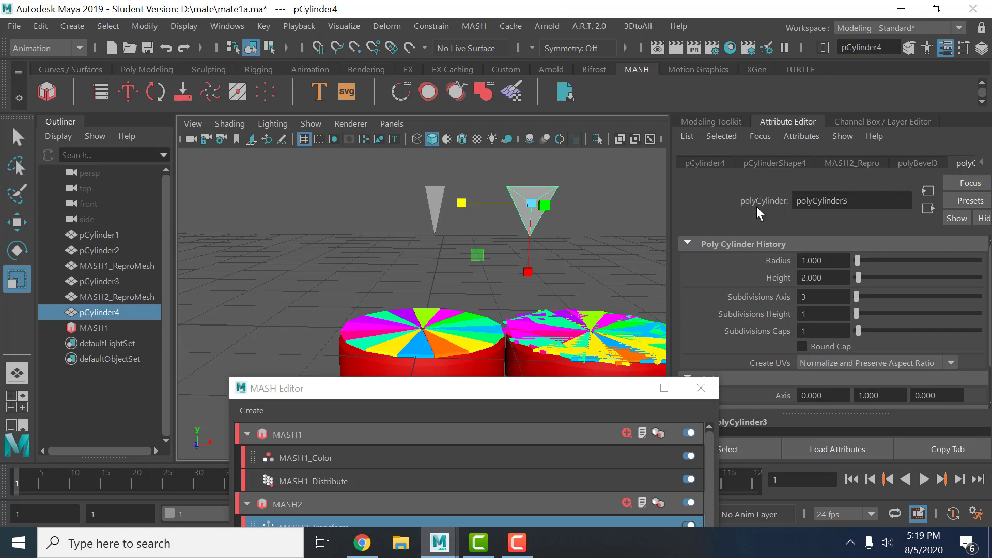
{"action": "double_click", "coordinate": [809, 10]}
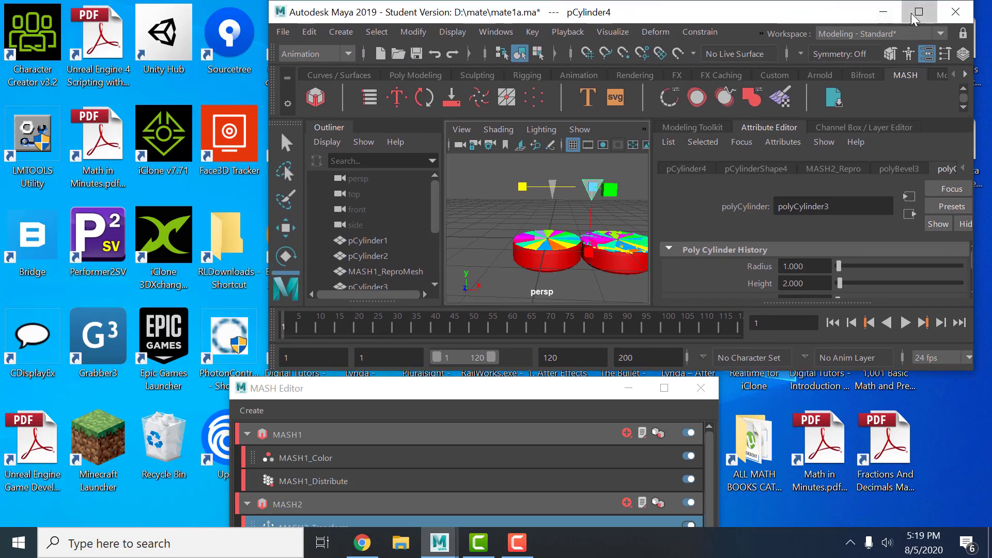
{"action": "left_click", "coordinate": [912, 14]}
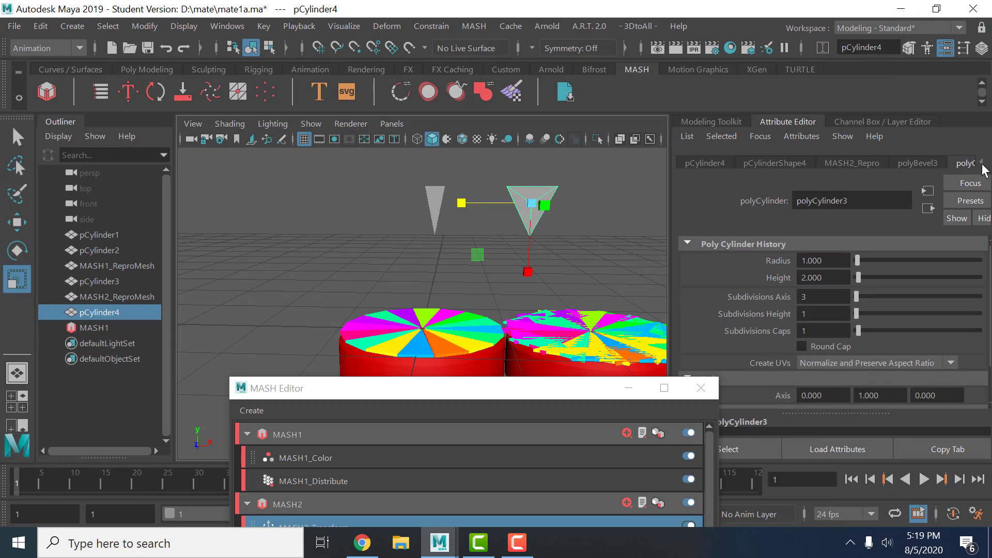
{"action": "left_click", "coordinate": [708, 164]}
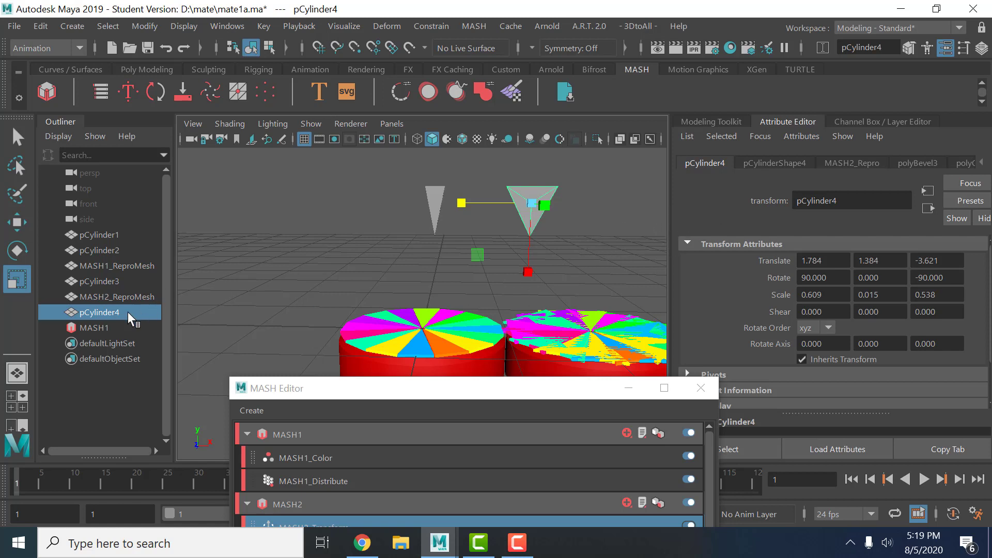
- Set MASH2_Distribute Number of Points from 15 to 8 and view the wedges from above
{"action": "left_click", "coordinate": [312, 502]}
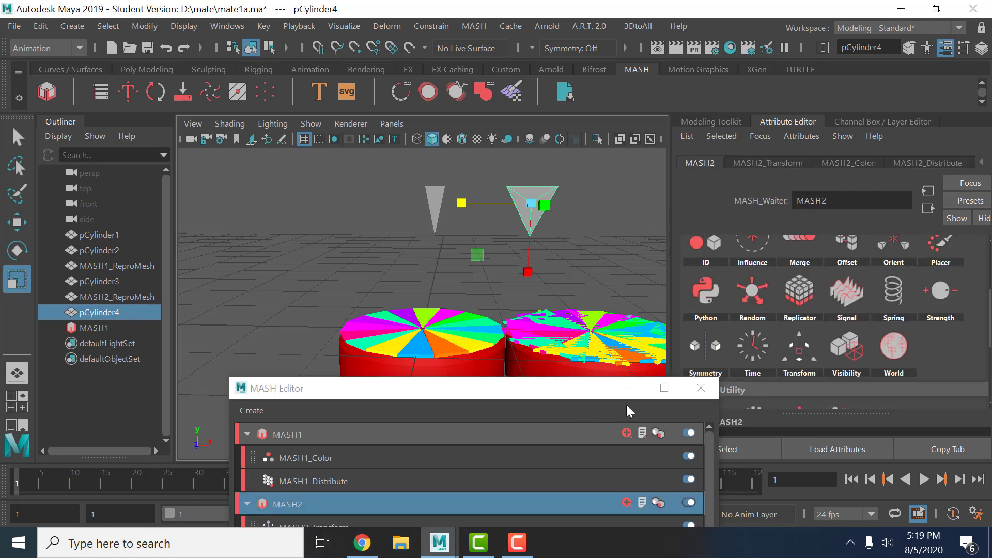
{"action": "left_click", "coordinate": [917, 162]}
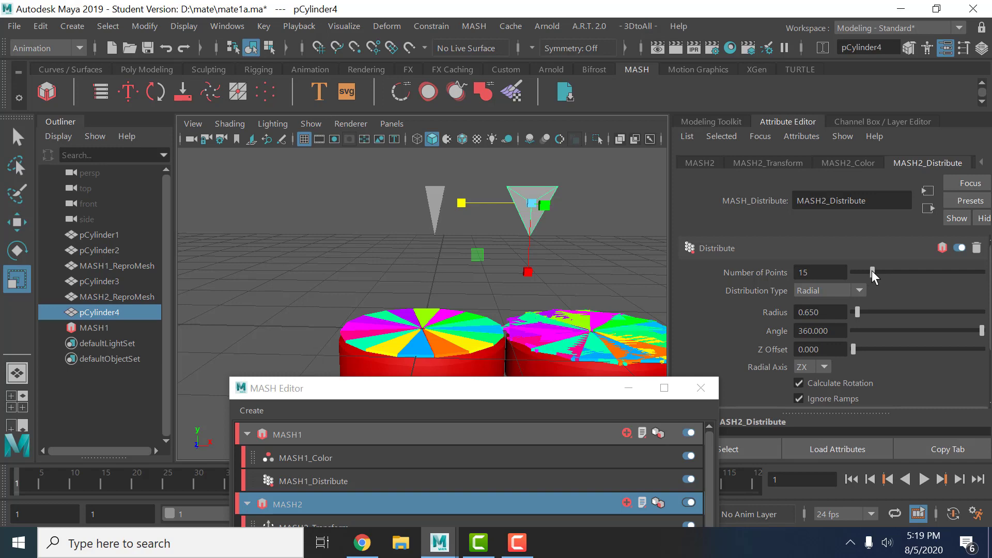
{"action": "left_click_drag", "start_coordinate": [872, 271], "coordinate": [863, 273]}
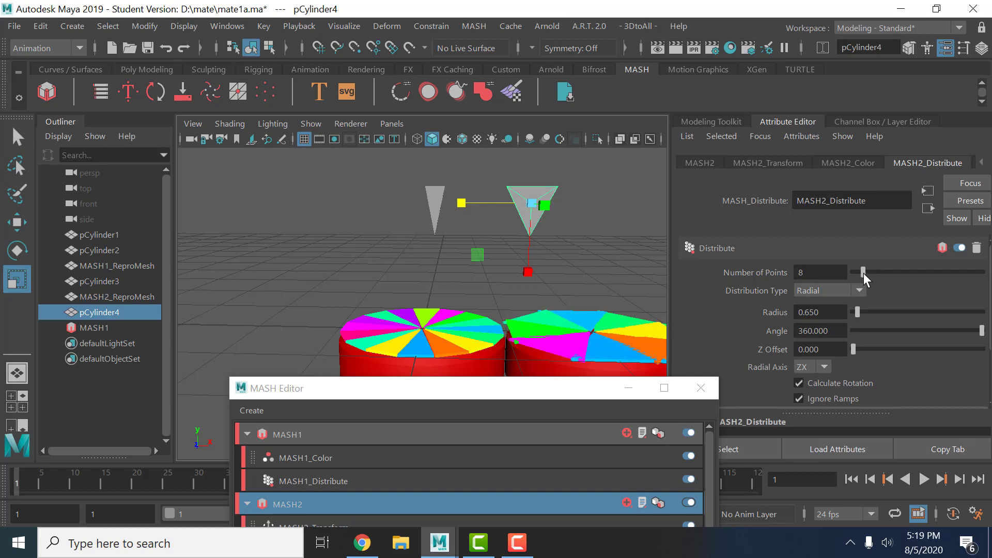
{"action": "mouse_move", "coordinate": [550, 333]}
{"action": "left_mouse_down", "text": "alt"}
{"action": "mouse_move", "coordinate": [554, 389]}
{"action": "mouse_move", "coordinate": [567, 343]}
{"action": "mouse_move", "coordinate": [483, 221]}
{"action": "left_mouse_up", "text": "alt"}
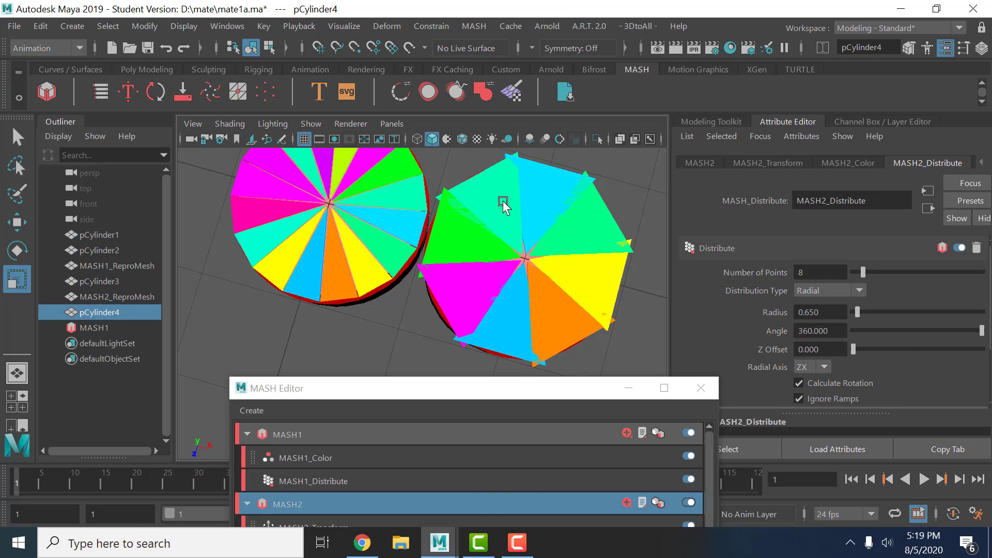
- Orbit the view to see the cylinder tops and the cones above them
{"action": "left_click_drag", "start_coordinate": [526, 247], "coordinate": [537, 193], "text": "alt"}
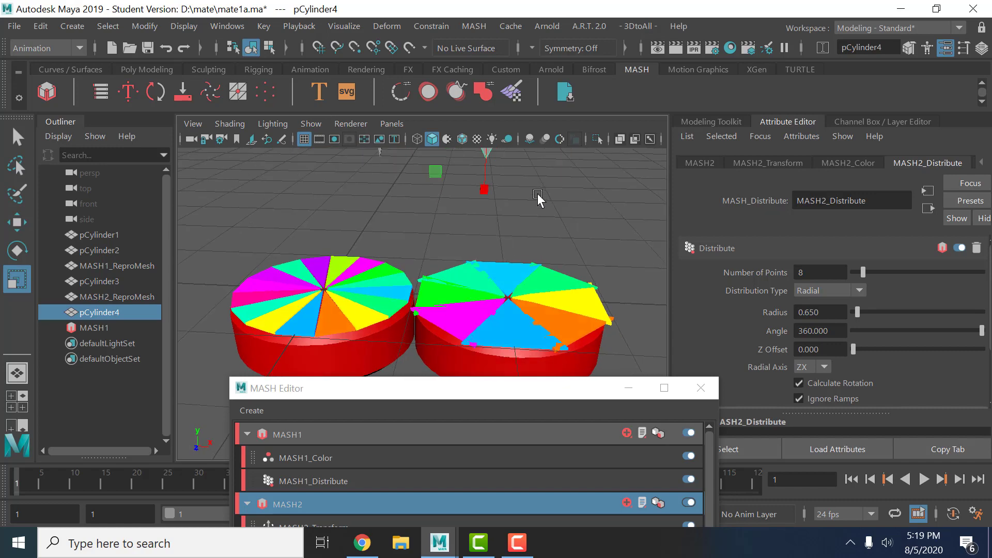
{"action": "mouse_move", "coordinate": [506, 225]}
{"action": "left_mouse_down", "text": "alt"}
{"action": "mouse_move", "coordinate": [495, 242]}
{"action": "mouse_move", "coordinate": [473, 212]}
{"action": "mouse_move", "coordinate": [454, 206]}
{"action": "mouse_move", "coordinate": [453, 280]}
{"action": "left_mouse_up", "text": "alt"}
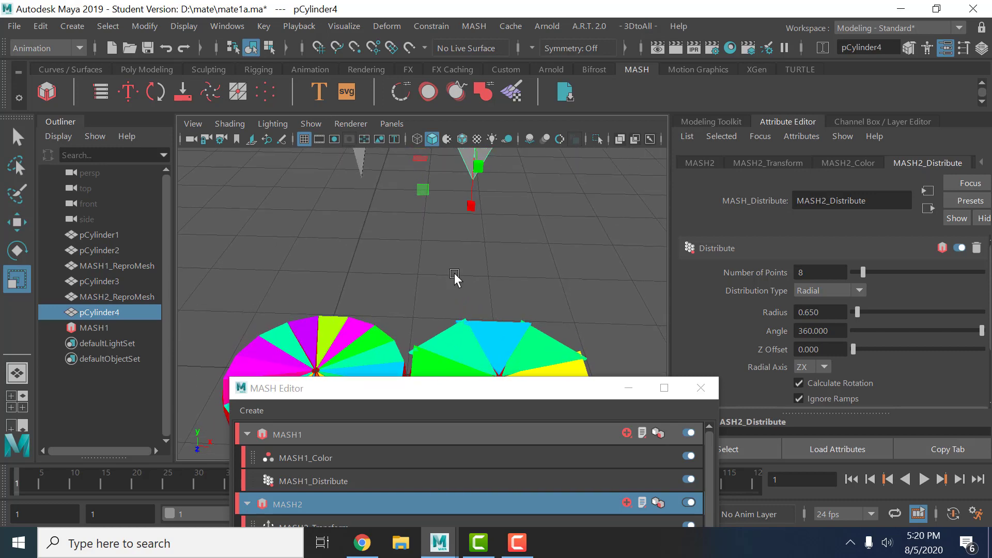
{"action": "mouse_move", "coordinate": [465, 226]}
{"action": "left_mouse_down", "text": "alt"}
{"action": "mouse_move", "coordinate": [465, 217]}
{"action": "mouse_move", "coordinate": [463, 237]}
{"action": "left_mouse_up", "text": "alt"}
{"action": "left_click_drag", "start_coordinate": [454, 277], "coordinate": [457, 268], "text": "alt"}
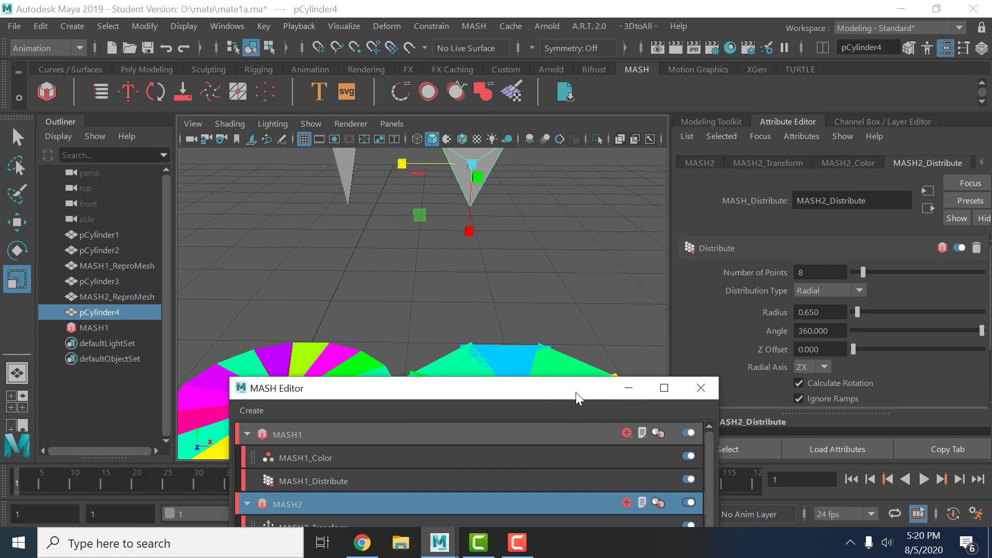
- Drag the cone's shape handles into place, then view both cylinders from directly above
{"action": "left_click_drag", "start_coordinate": [576, 392], "coordinate": [570, 439]}
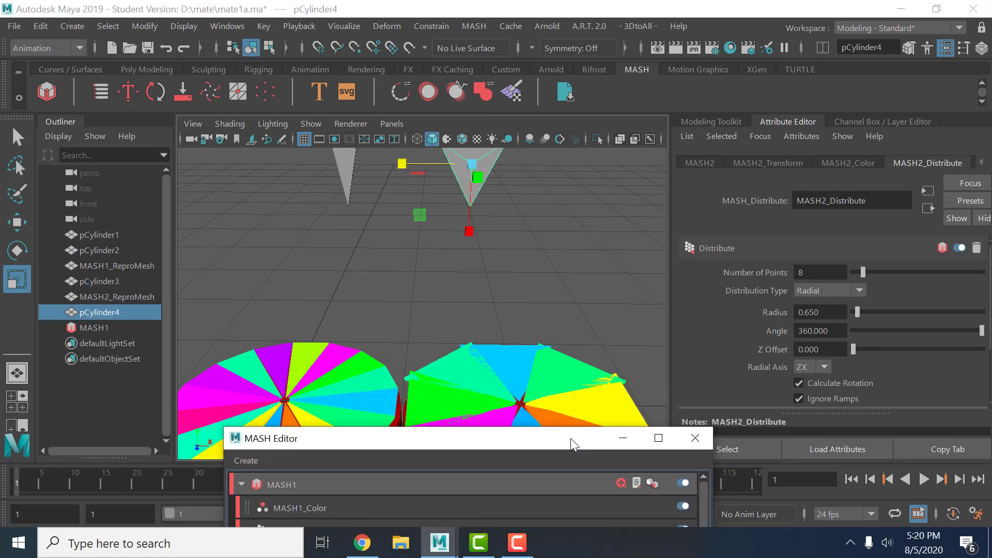
{"action": "left_click_drag", "start_coordinate": [401, 165], "coordinate": [417, 170]}
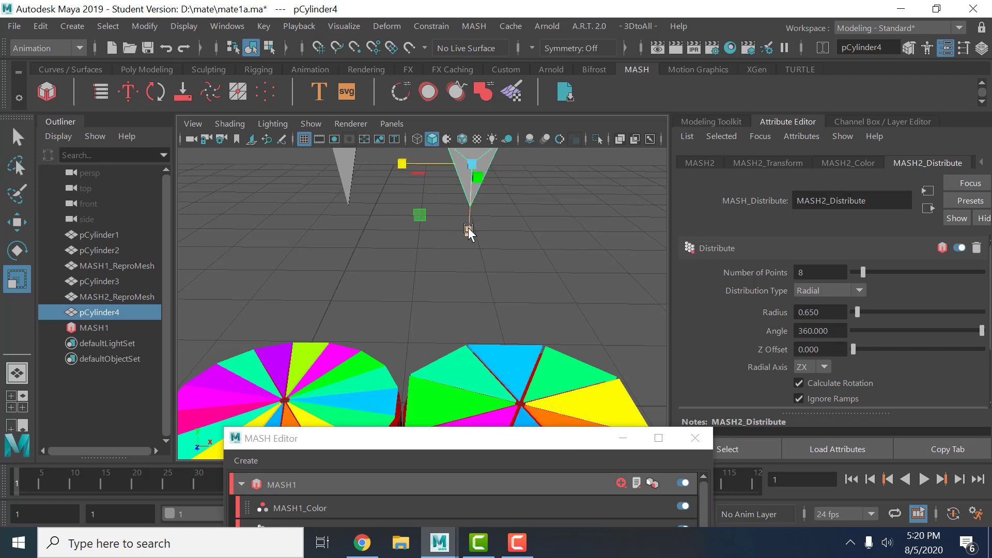
{"action": "left_click_drag", "start_coordinate": [470, 230], "coordinate": [463, 230]}
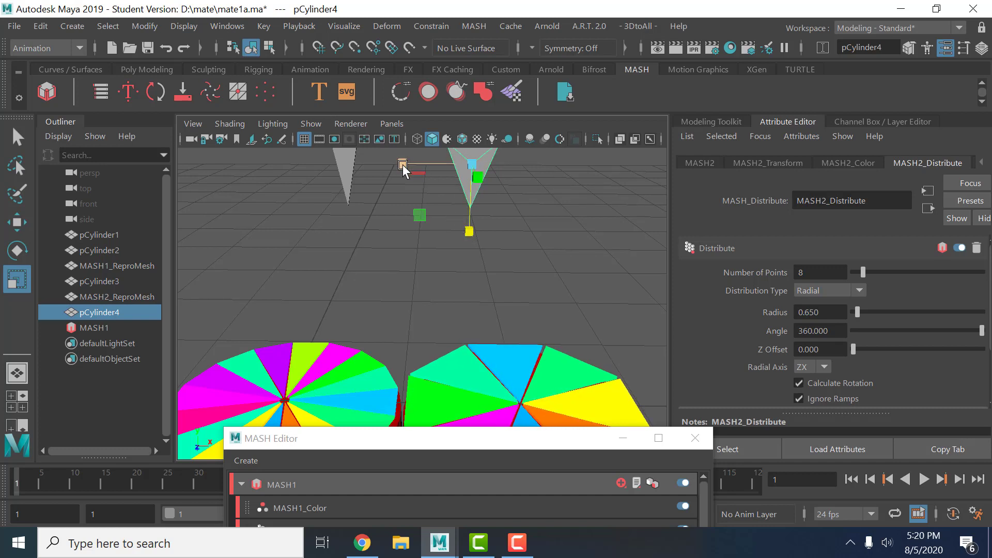
{"action": "left_click", "coordinate": [402, 165]}
{"action": "mouse_move", "coordinate": [508, 288]}
{"action": "left_mouse_down", "text": "alt"}
{"action": "mouse_move", "coordinate": [553, 324]}
{"action": "mouse_move", "coordinate": [588, 299]}
{"action": "mouse_move", "coordinate": [524, 281]}
{"action": "mouse_move", "coordinate": [513, 333]}
{"action": "mouse_move", "coordinate": [455, 342]}
{"action": "left_mouse_up", "text": "alt"}
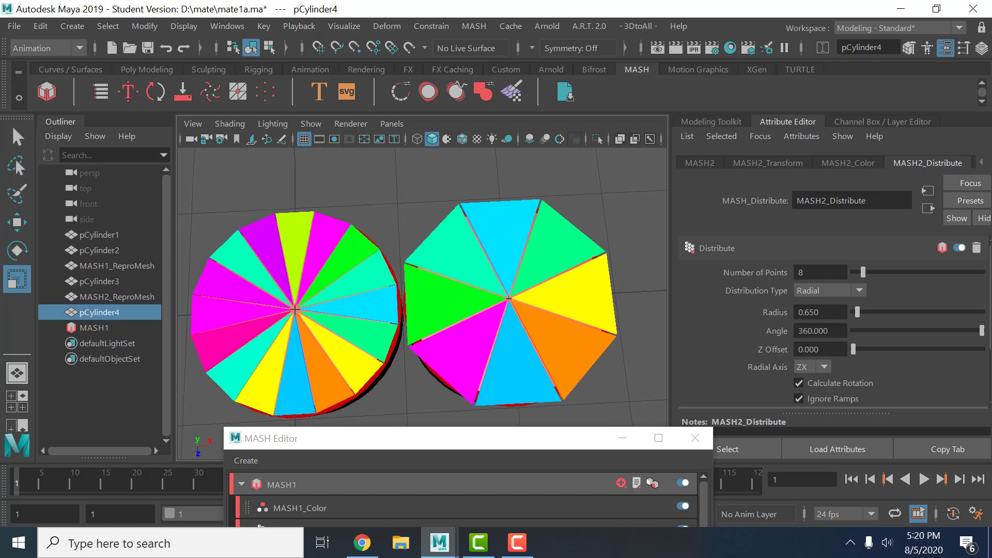
{"action": "key", "text": "F10"}
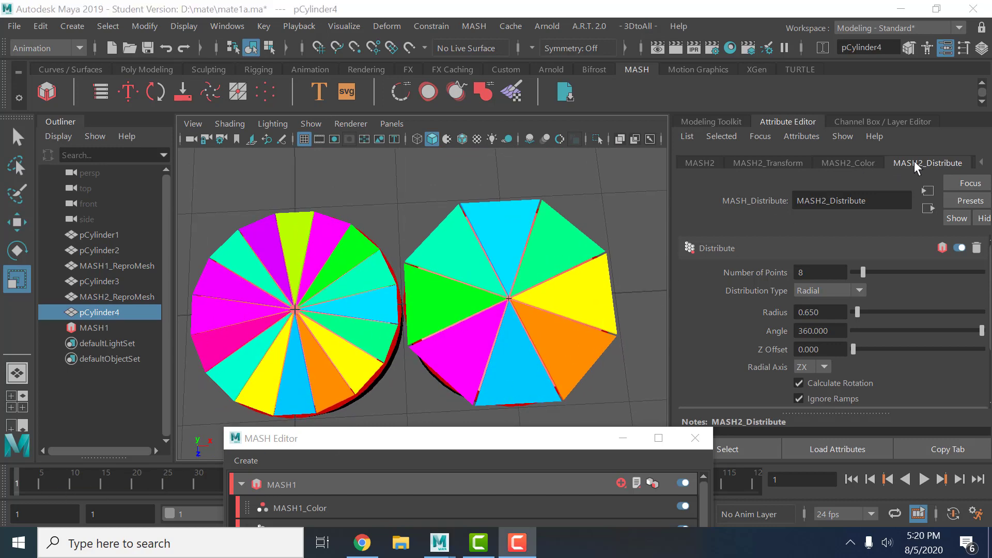
- Raise the MASH2 Color random seed from 3 to 42 to re-randomise the wedge hues
{"action": "left_click", "coordinate": [863, 161]}
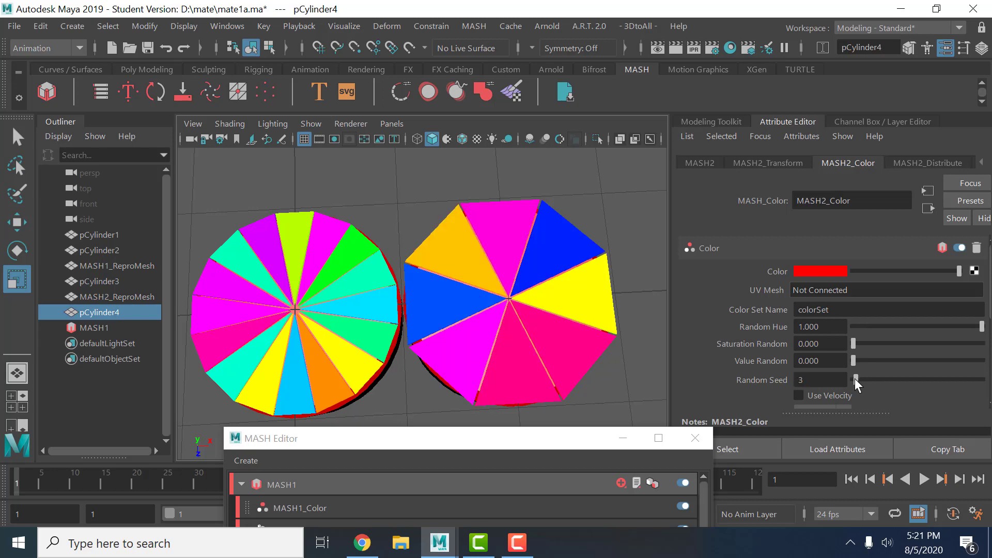
{"action": "left_click_drag", "start_coordinate": [855, 382], "coordinate": [863, 383]}
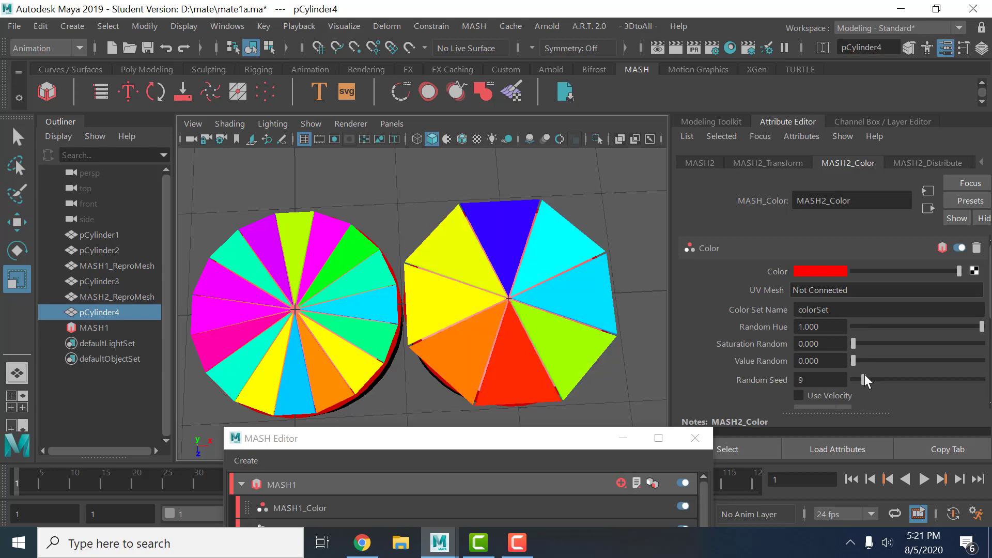
{"action": "left_click_drag", "start_coordinate": [864, 380], "coordinate": [876, 380]}
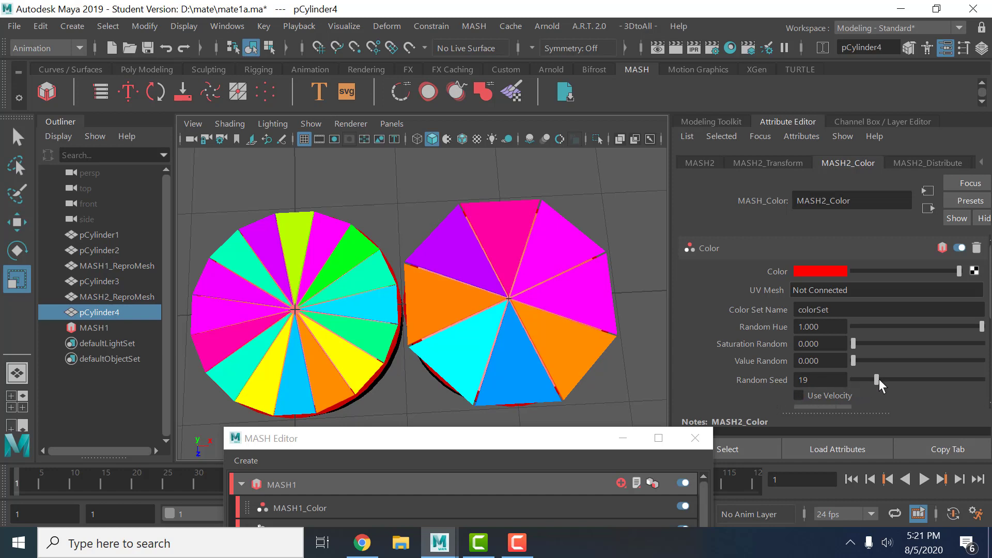
{"action": "left_click_drag", "start_coordinate": [879, 382], "coordinate": [893, 381]}
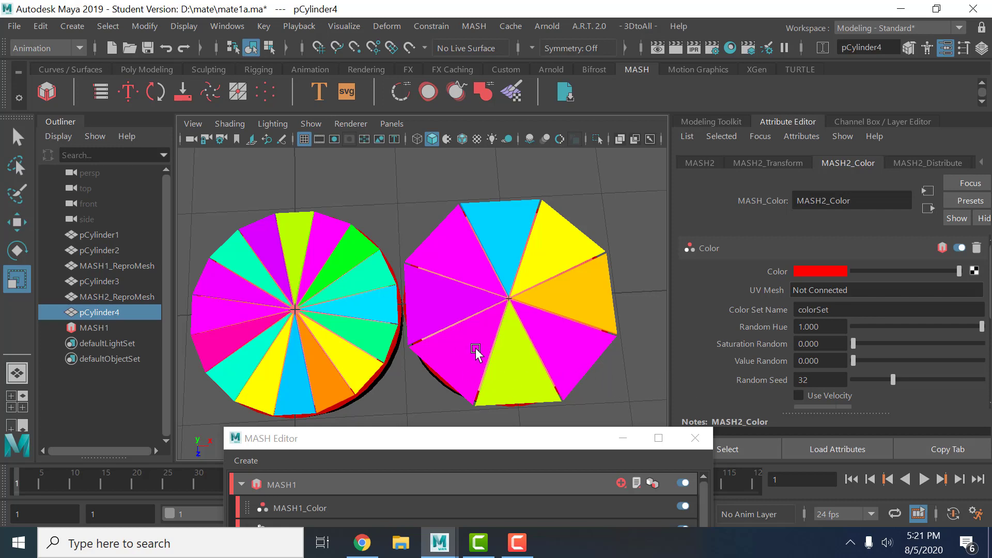
{"action": "left_click_drag", "start_coordinate": [894, 384], "coordinate": [907, 384]}
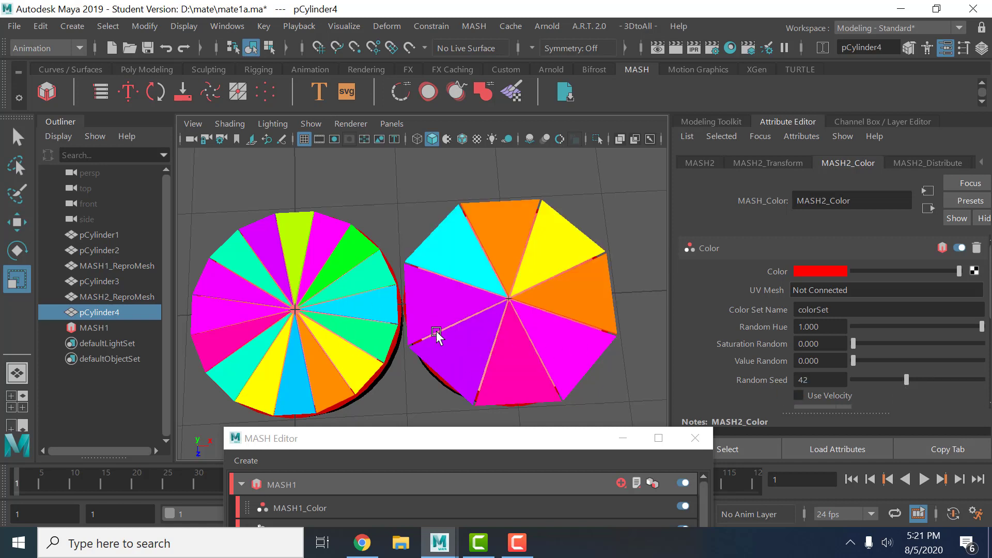
{"action": "left_click_drag", "start_coordinate": [436, 354], "coordinate": [454, 173], "text": "alt"}
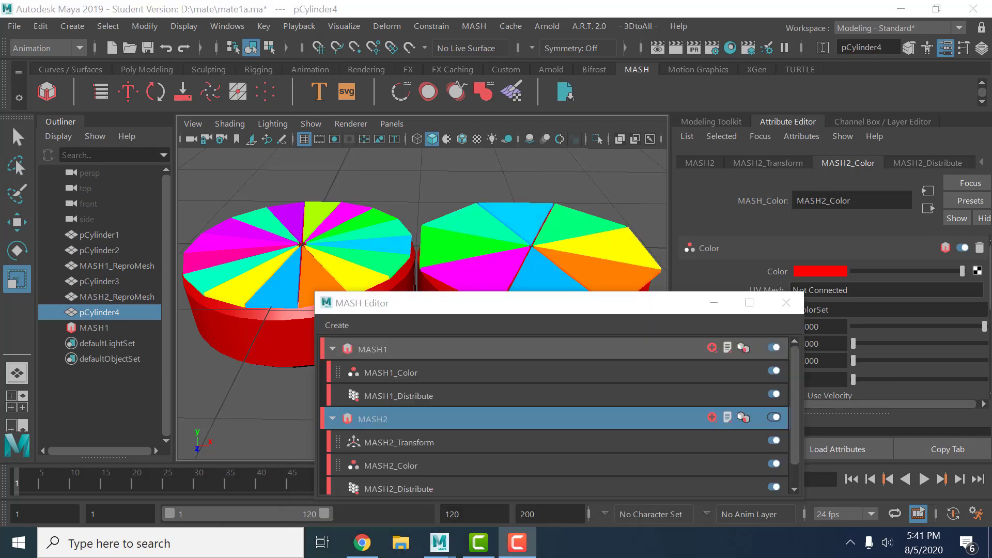
- Start a new scene, saving the current scene first
{"action": "left_click", "coordinate": [11, 28]}
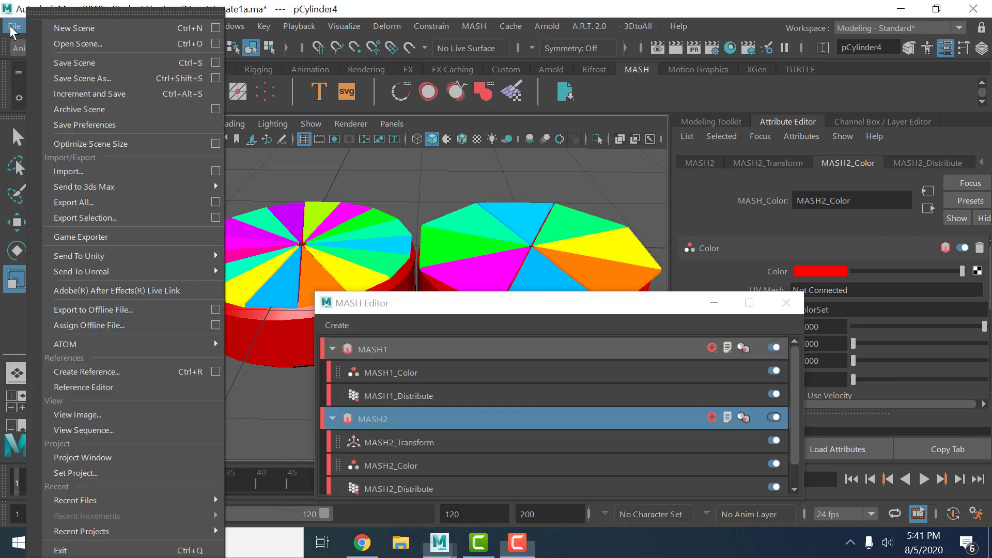
{"action": "left_click", "coordinate": [56, 30]}
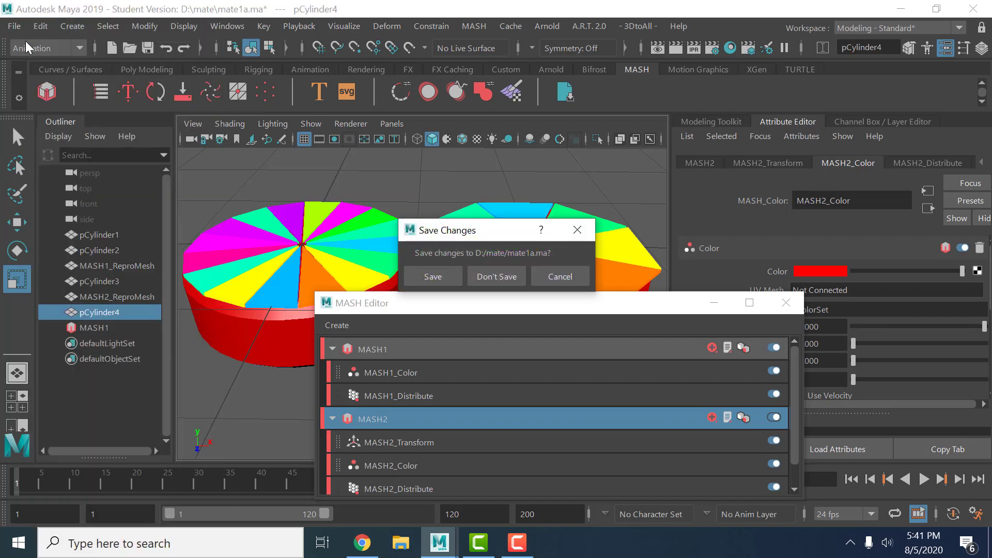
{"action": "left_click", "coordinate": [436, 276]}
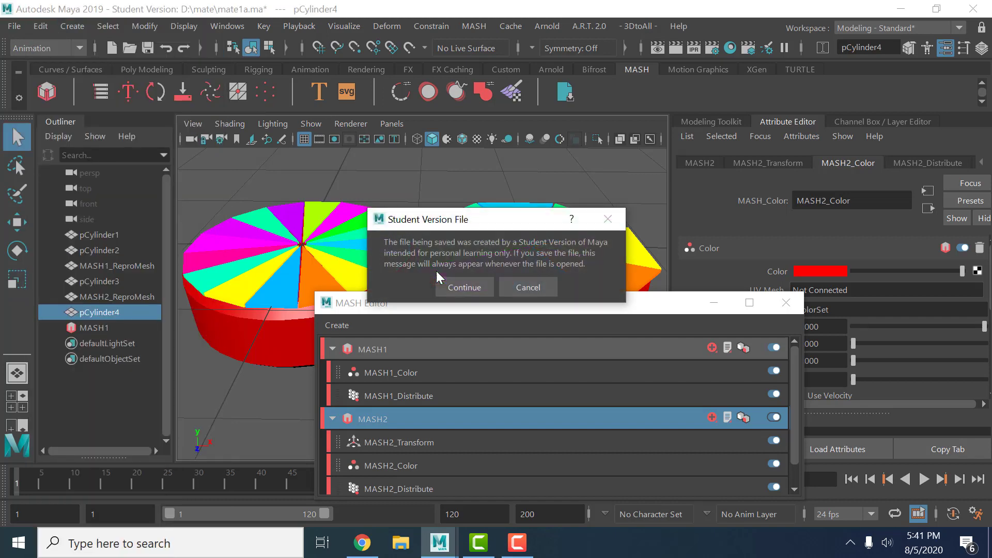
{"action": "left_click", "coordinate": [467, 287]}
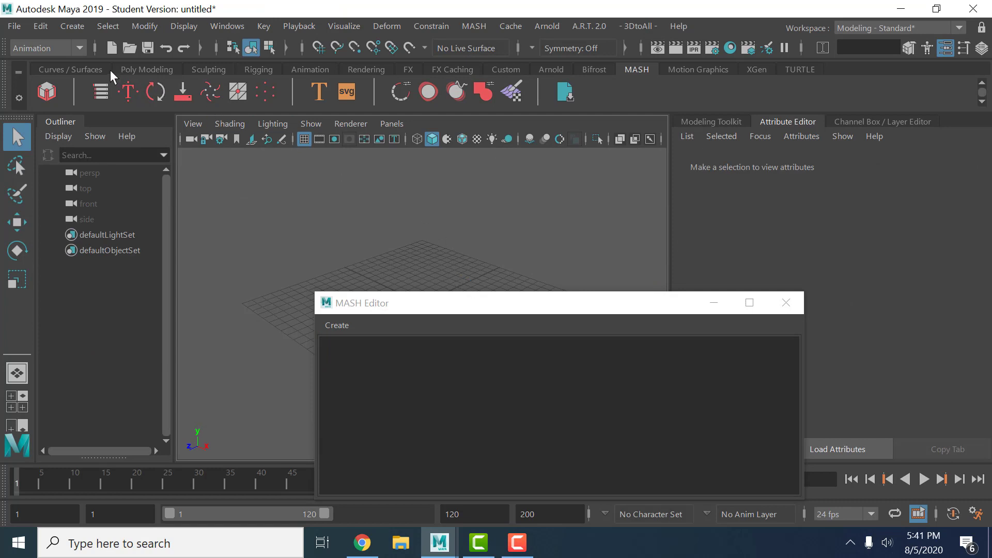
- Create a polygon cube, pCube1, at the origin of the new scene
{"action": "left_click", "coordinate": [151, 67]}
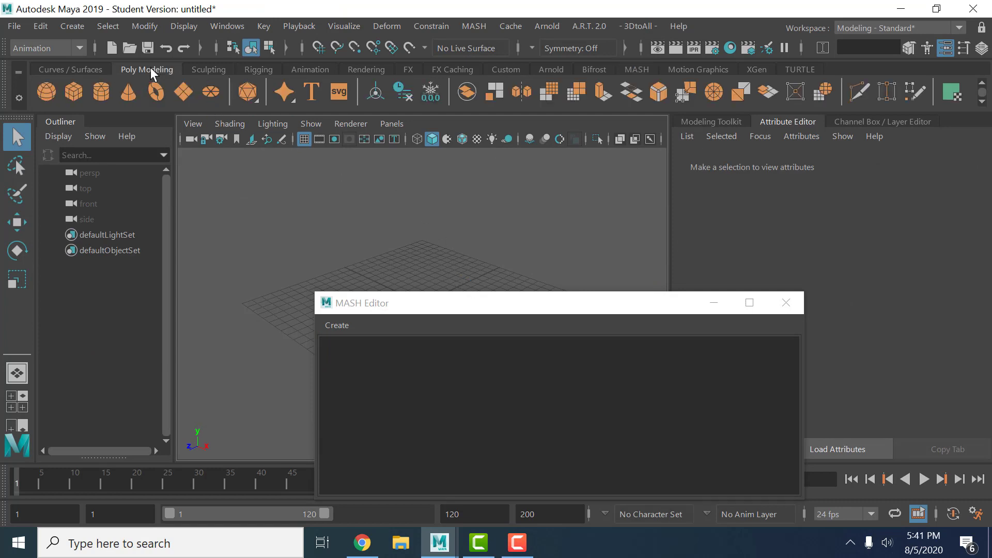
{"action": "left_click", "coordinate": [77, 91]}
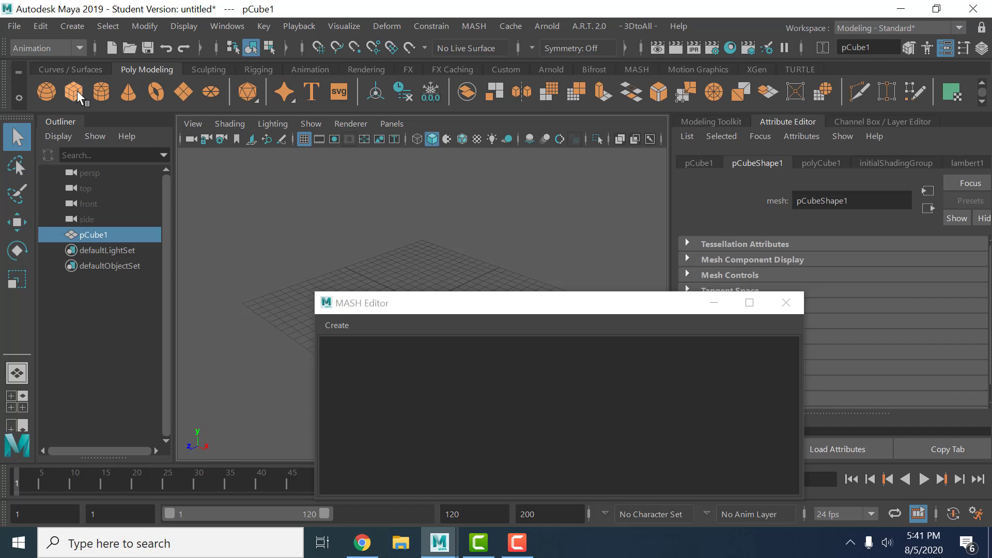
{"action": "left_click_drag", "start_coordinate": [429, 306], "coordinate": [539, 335]}
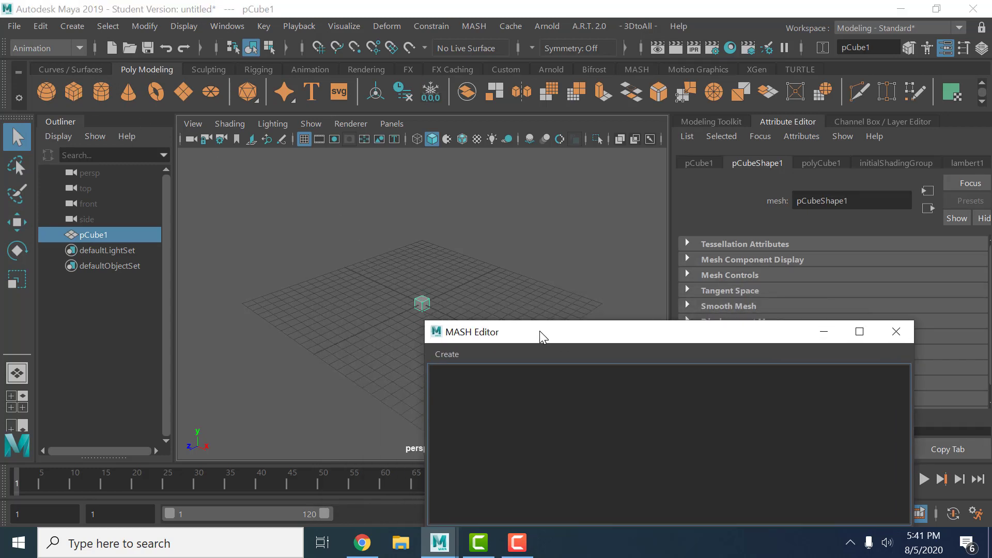
{"action": "scroll", "coordinate": [386, 349], "scroll_direction": "up", "scroll_amount": 4}
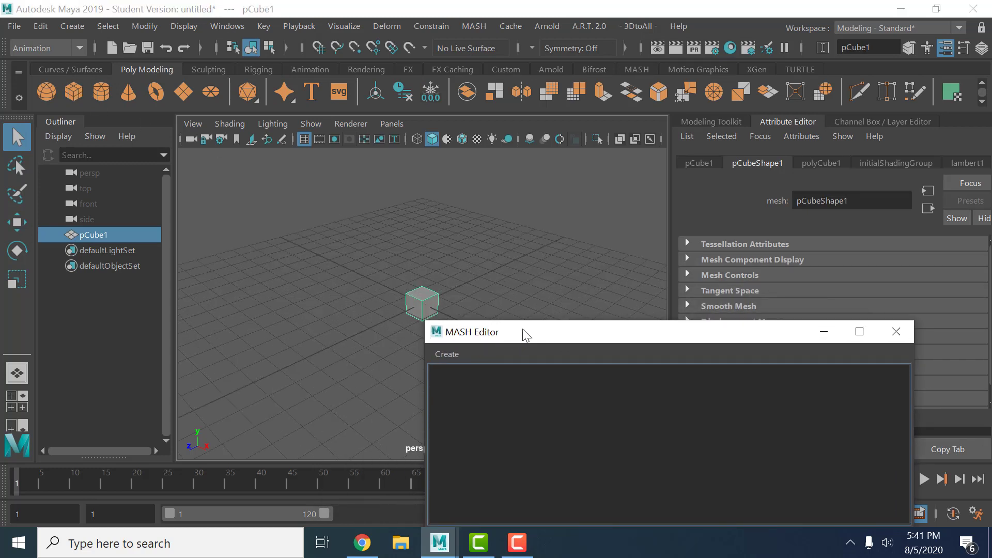
{"action": "left_click_drag", "start_coordinate": [522, 335], "coordinate": [552, 337]}
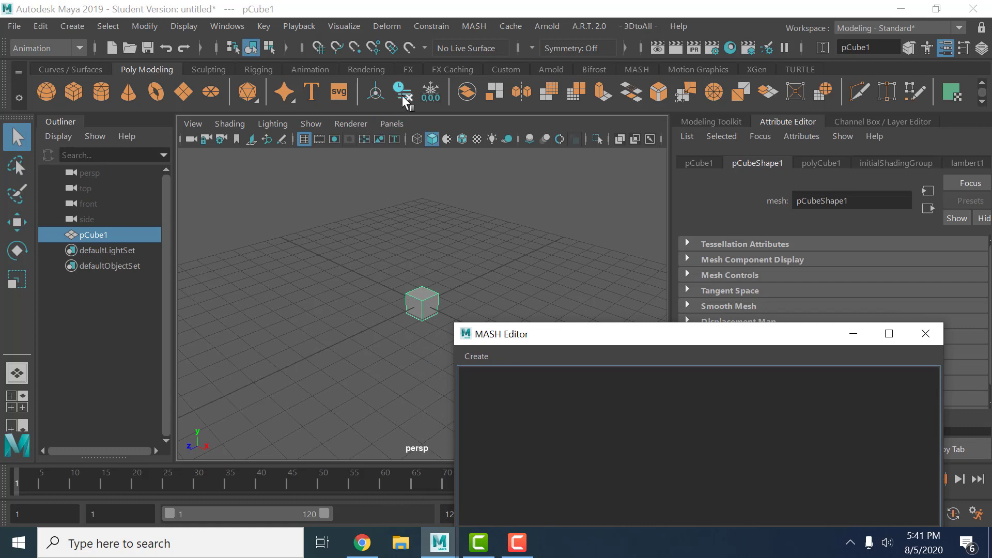
{"action": "left_click", "coordinate": [637, 69]}
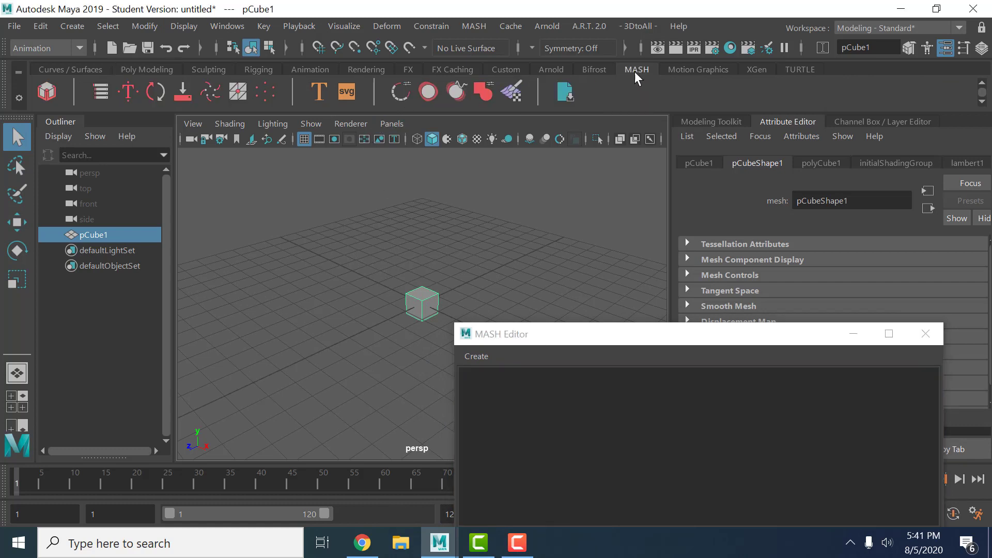
- Make pCube1 into MASH network MASH1 and show its Distribute settings: ten points, linear
{"action": "left_click", "coordinate": [46, 92]}
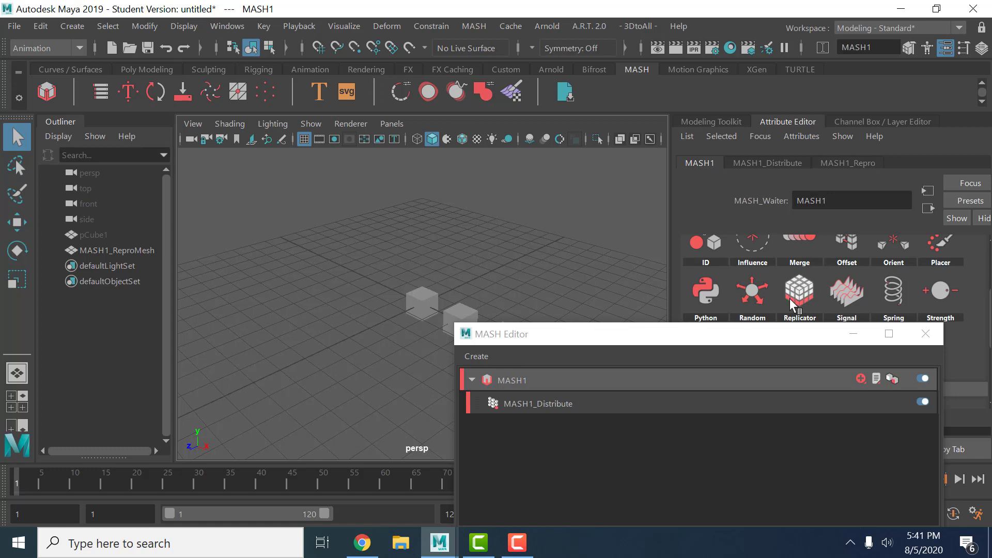
{"action": "left_click", "coordinate": [798, 164]}
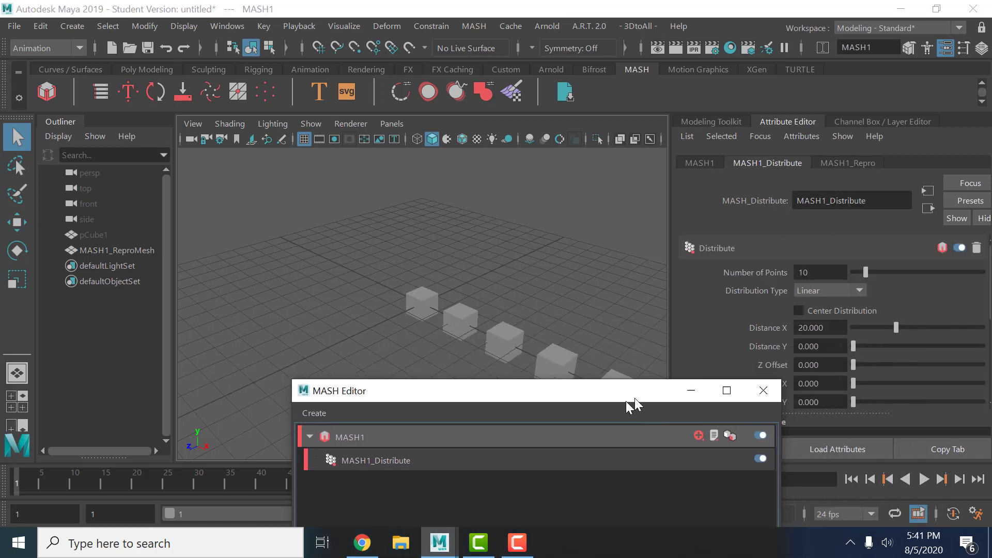
{"action": "left_click_drag", "start_coordinate": [801, 339], "coordinate": [527, 444]}
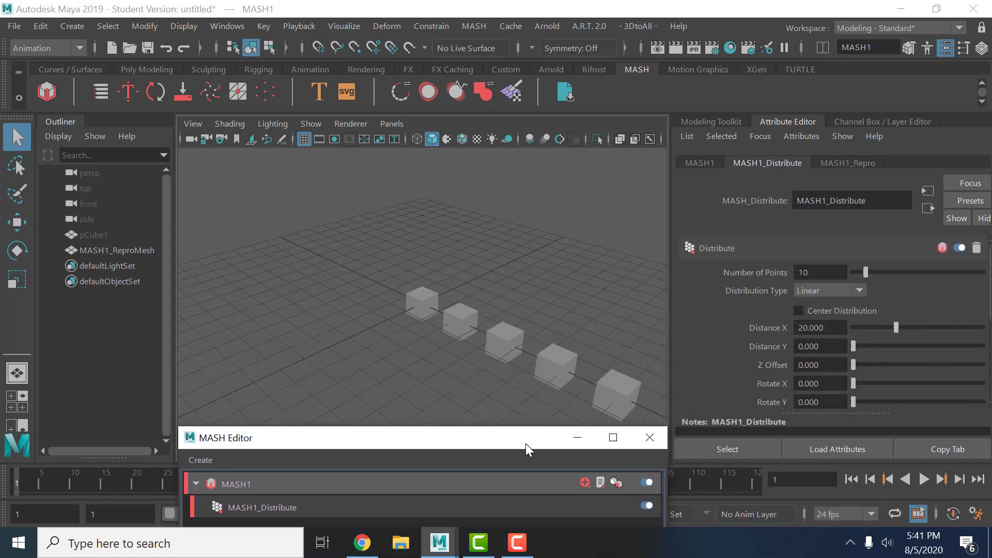
- Switch MASH1's Distribution Type to Grid, giving a 3-by-3 grid of cubes
{"action": "left_click", "coordinate": [837, 293]}
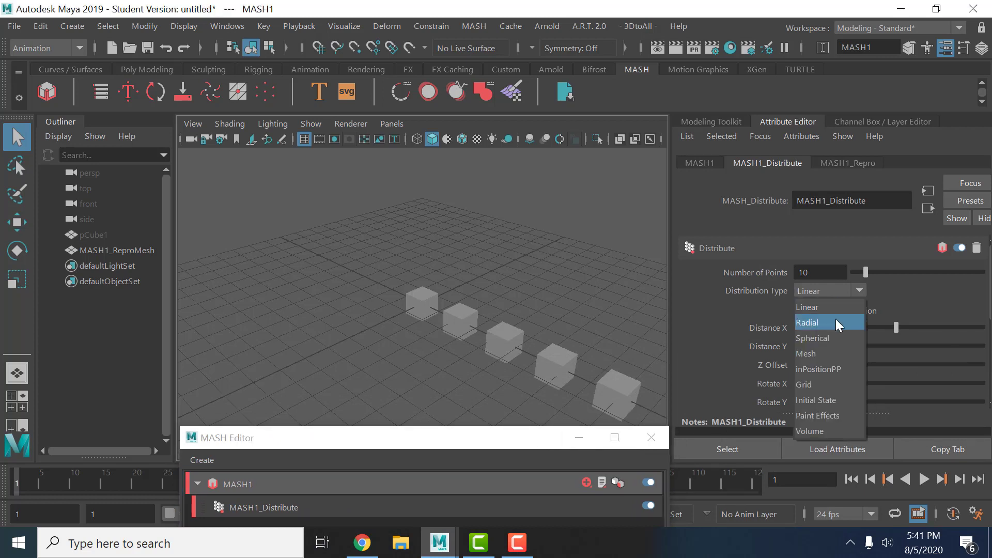
{"action": "left_click", "coordinate": [832, 350]}
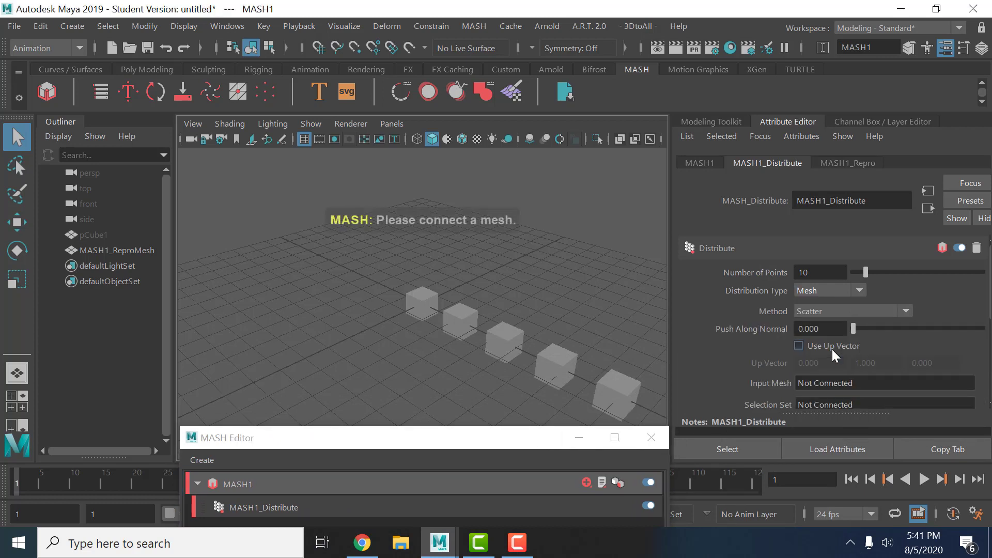
{"action": "left_click", "coordinate": [837, 292]}
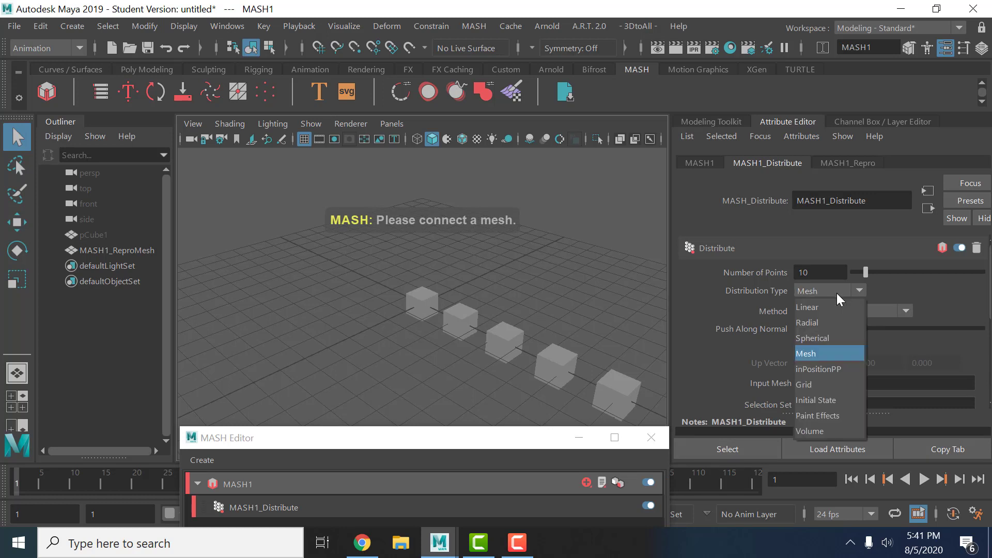
{"action": "left_click", "coordinate": [818, 384]}
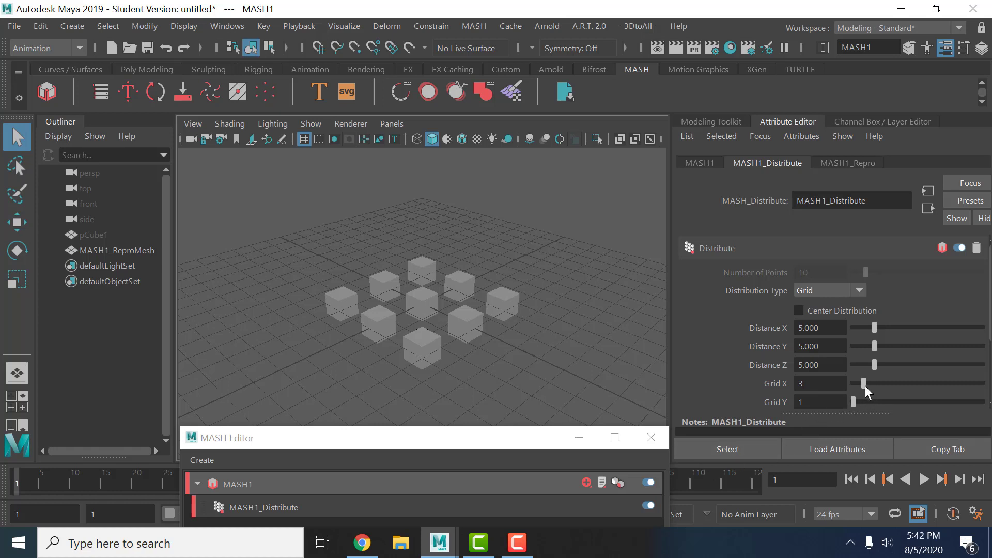
- Set the MASH1 grid to 10 cubes along X and 10 along Y
{"action": "left_click_drag", "start_coordinate": [866, 385], "coordinate": [882, 389]}
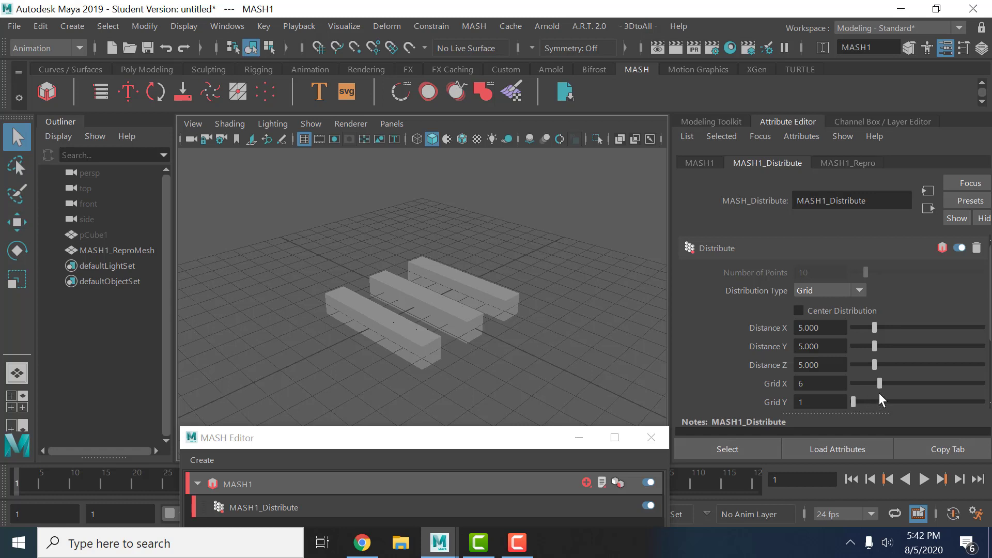
{"action": "left_click_drag", "start_coordinate": [882, 383], "coordinate": [894, 384]}
{"action": "double_click", "coordinate": [827, 388]}
{"action": "type", "text": "10"}
{"action": "key", "text": "Tab"}
{"action": "type", "text": "10"}
{"action": "key", "text": "Return"}
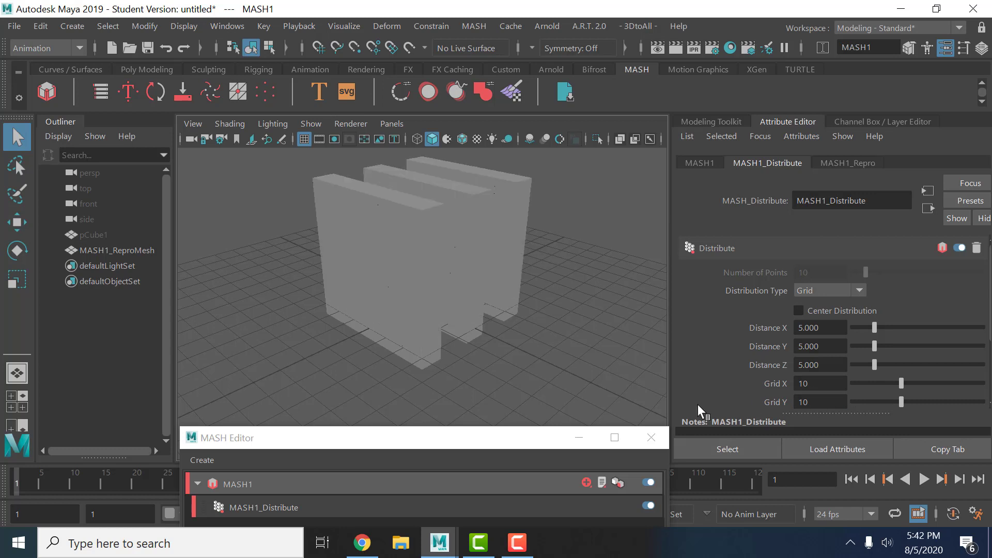
{"action": "scroll", "coordinate": [882, 366], "scroll_direction": "down", "scroll_amount": 1}
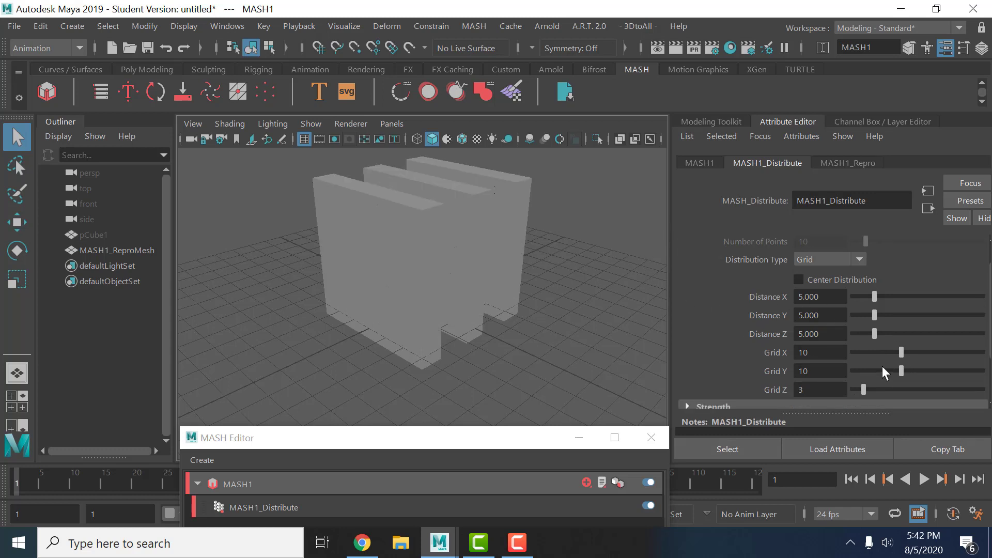
{"action": "scroll", "coordinate": [882, 366], "scroll_direction": "down", "scroll_amount": 1}
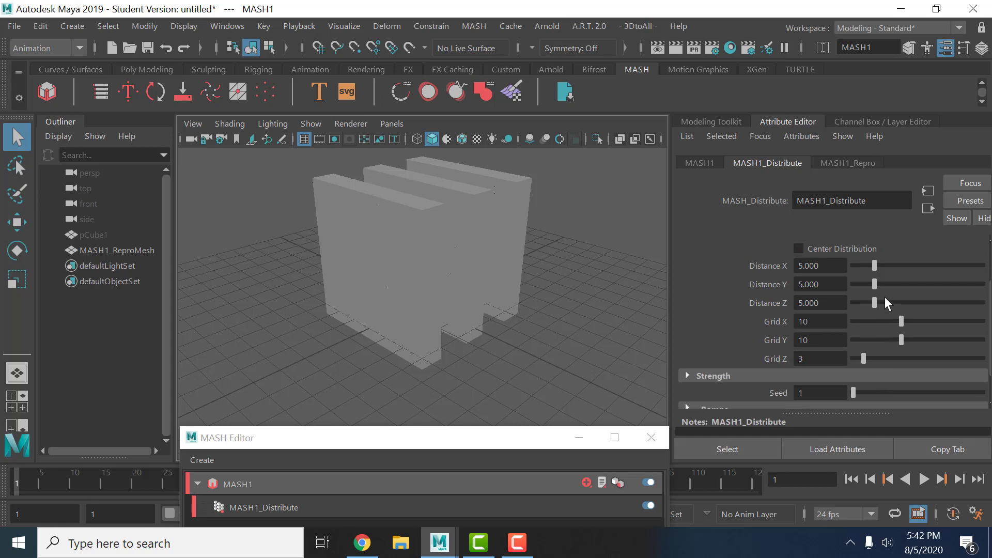
- Set Grid Y to 1 and Grid Z to 10 to flatten the grid
{"action": "left_click", "coordinate": [823, 343]}
{"action": "type", "text": "1"}
{"action": "key", "text": "Return"}
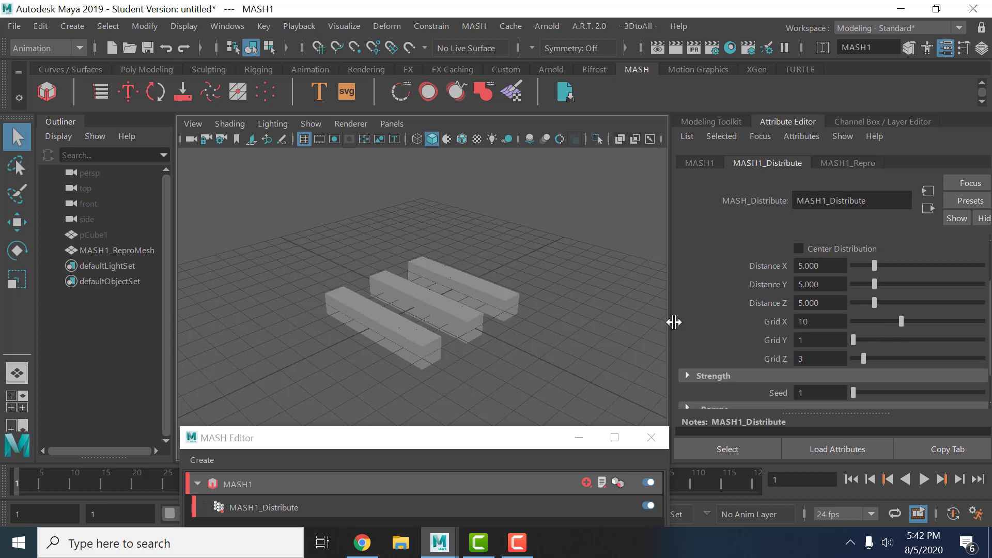
{"action": "left_click", "coordinate": [825, 359]}
{"action": "type", "text": "1"}
{"action": "type", "text": "0"}
{"action": "key", "text": "Return"}
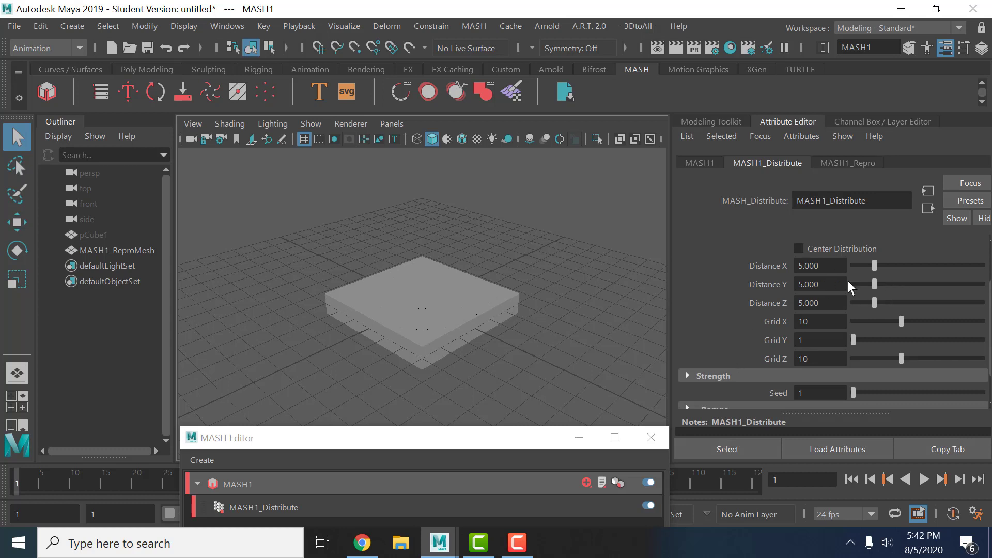
- Space the cubes 10 units apart along X and Z, viewing the floor from above
{"action": "left_click", "coordinate": [820, 265]}
{"action": "type", "text": "10"}
{"action": "key", "text": "Return"}
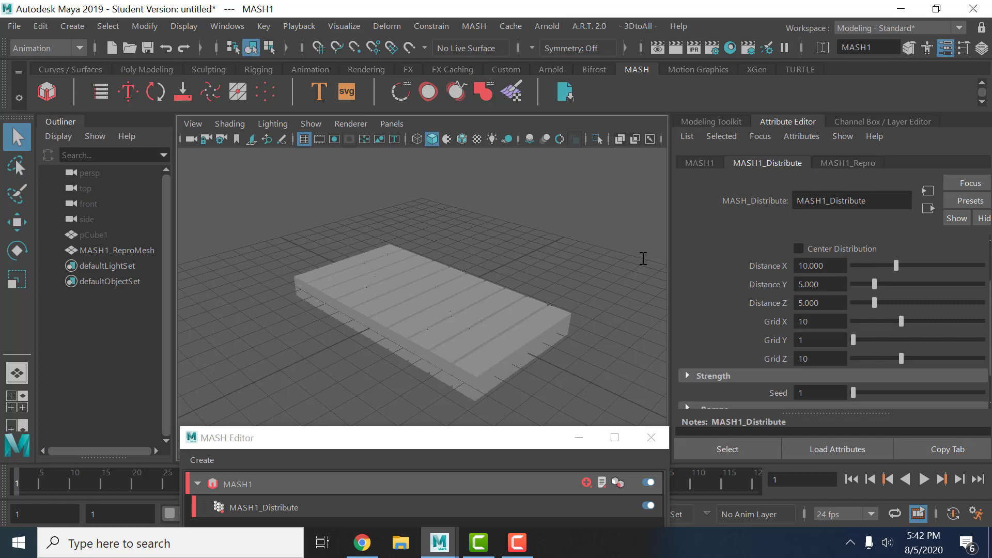
{"action": "left_click", "coordinate": [800, 363]}
{"action": "left_click", "coordinate": [837, 303]}
{"action": "type", "text": "1"}
{"action": "type", "text": "0"}
{"action": "key", "text": "Return"}
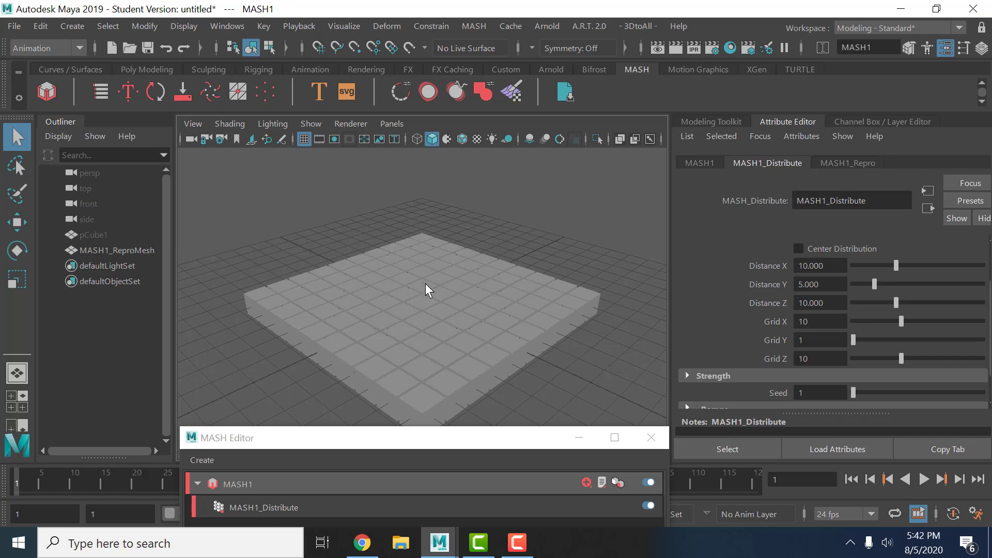
{"action": "mouse_move", "coordinate": [427, 288]}
{"action": "left_mouse_down", "text": "alt"}
{"action": "mouse_move", "coordinate": [427, 308]}
{"action": "mouse_move", "coordinate": [461, 302]}
{"action": "mouse_move", "coordinate": [458, 270]}
{"action": "mouse_move", "coordinate": [335, 323]}
{"action": "mouse_move", "coordinate": [354, 327]}
{"action": "mouse_move", "coordinate": [355, 299]}
{"action": "left_mouse_up", "text": "alt"}
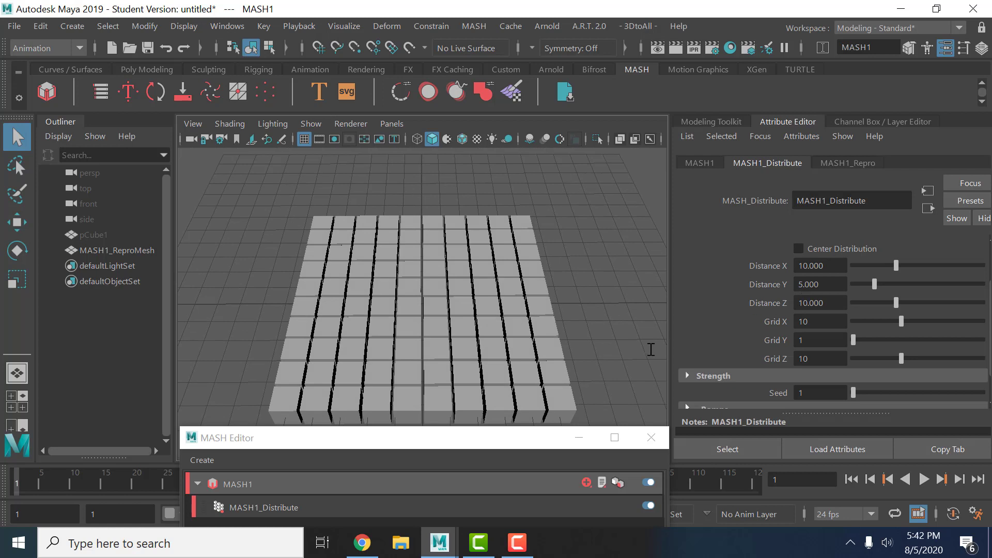
{"action": "left_click_drag", "start_coordinate": [494, 445], "coordinate": [658, 297]}
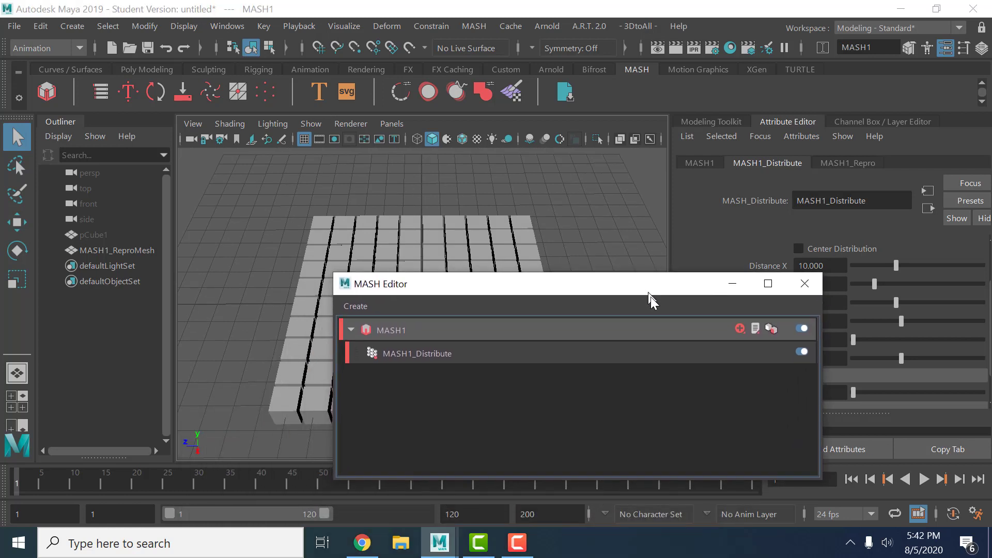
- Add a Color node to MASH1 and set its colour to blue
{"action": "left_click", "coordinate": [751, 335]}
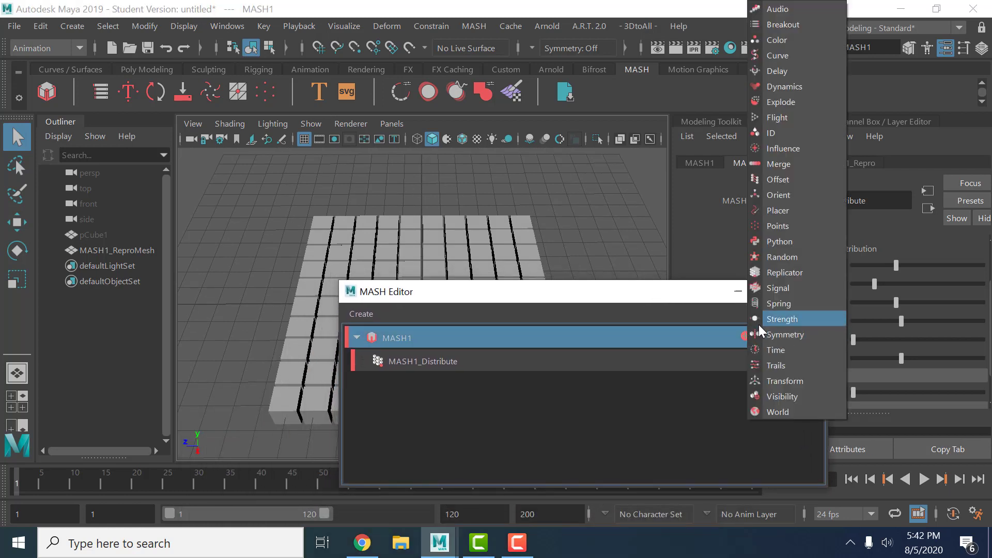
{"action": "left_click", "coordinate": [798, 46]}
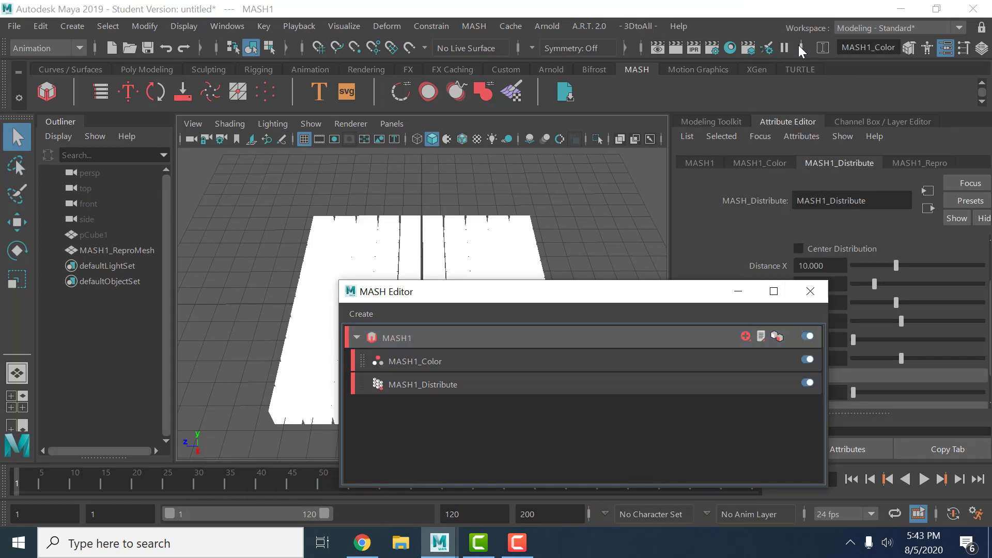
{"action": "left_click_drag", "start_coordinate": [615, 300], "coordinate": [481, 394]}
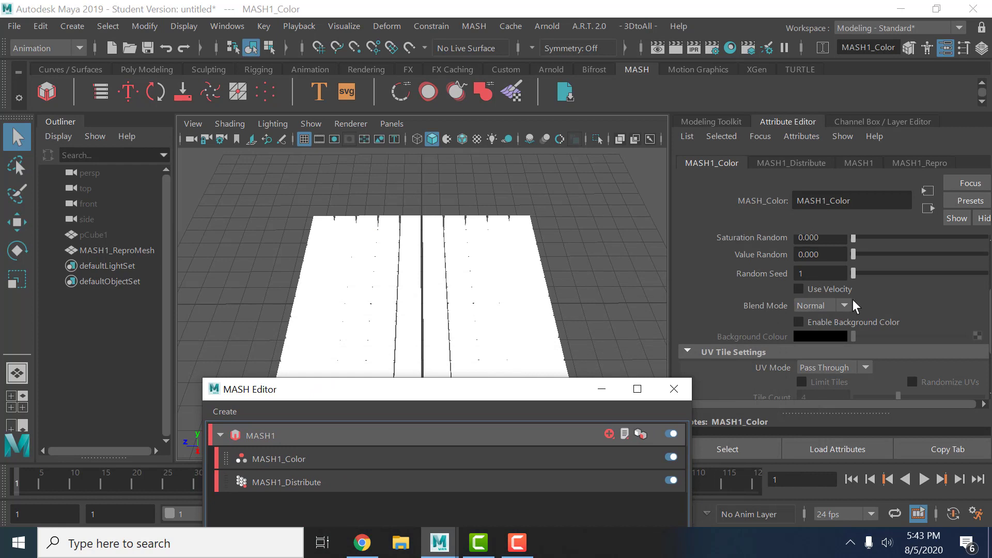
{"action": "scroll", "coordinate": [853, 300], "scroll_direction": "up", "scroll_amount": 3}
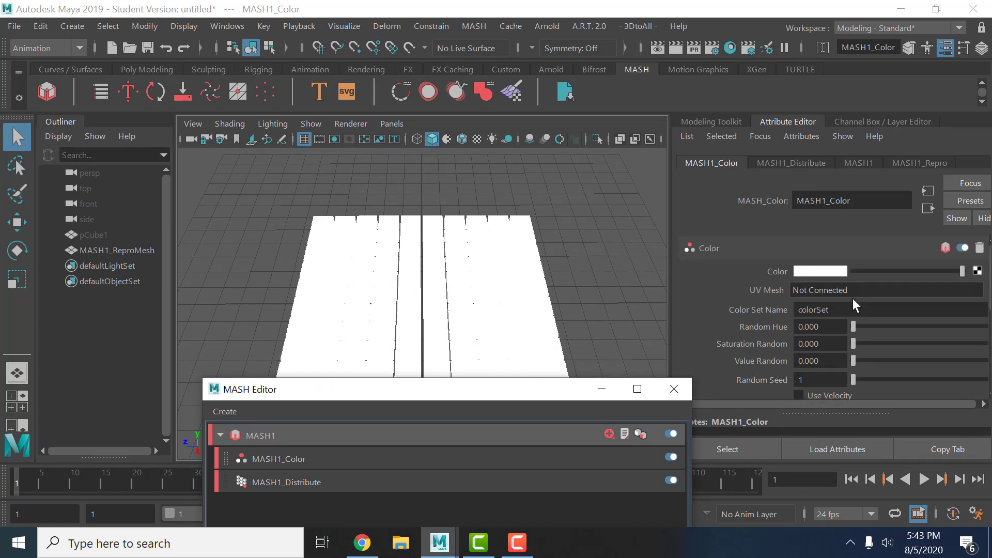
{"action": "left_click", "coordinate": [817, 272]}
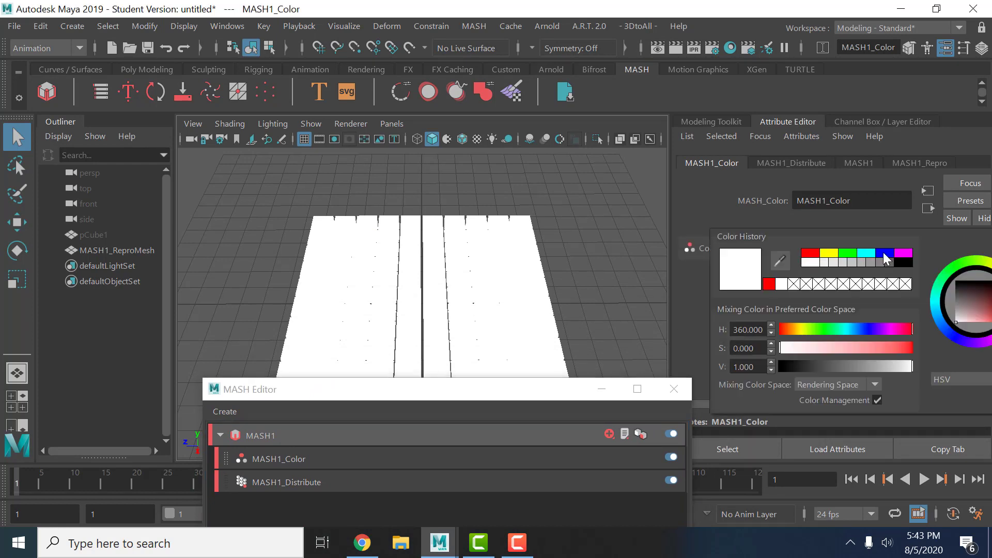
{"action": "left_click", "coordinate": [886, 253]}
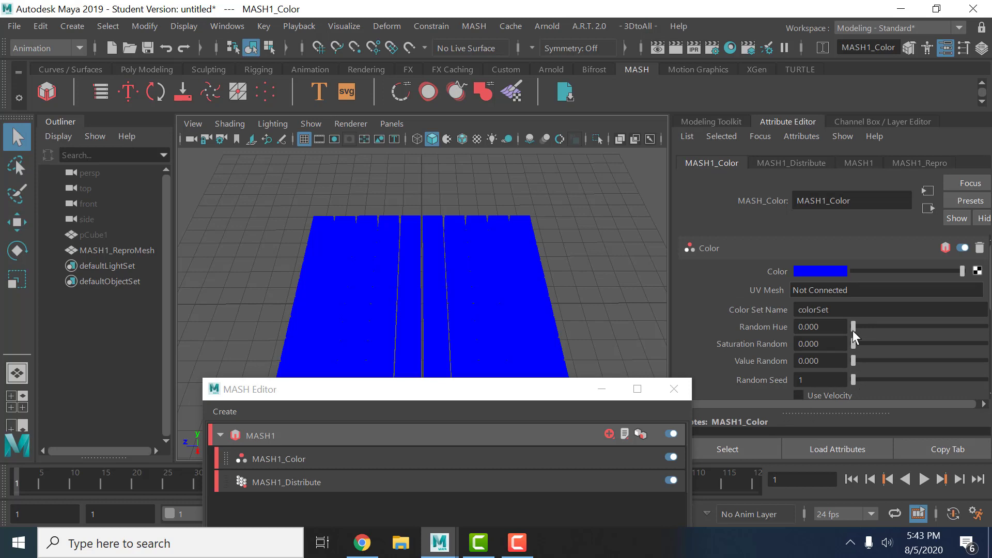
- Set MASH1_Color's Random Hue to 1.0 and expand the Strength section
{"action": "left_click_drag", "start_coordinate": [852, 330], "coordinate": [986, 338]}
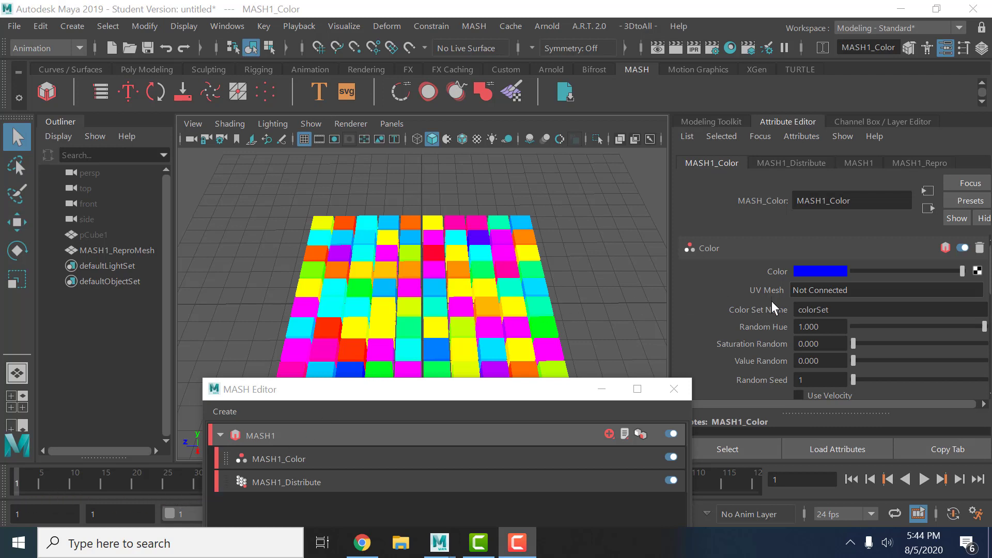
{"action": "scroll", "coordinate": [768, 315], "scroll_direction": "down", "scroll_amount": 4}
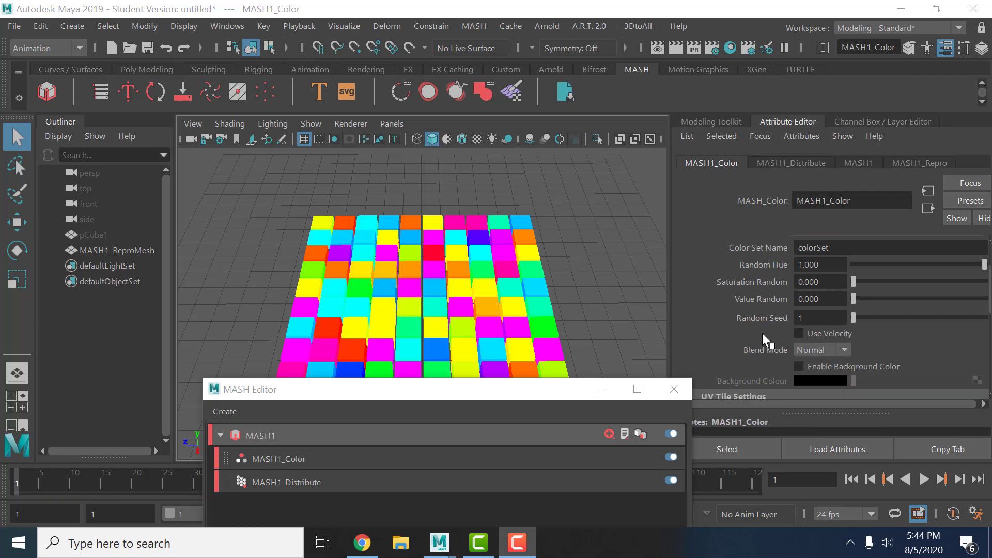
{"action": "scroll", "coordinate": [762, 332], "scroll_direction": "down", "scroll_amount": 1}
{"action": "scroll", "coordinate": [766, 333], "scroll_direction": "down", "scroll_amount": 1}
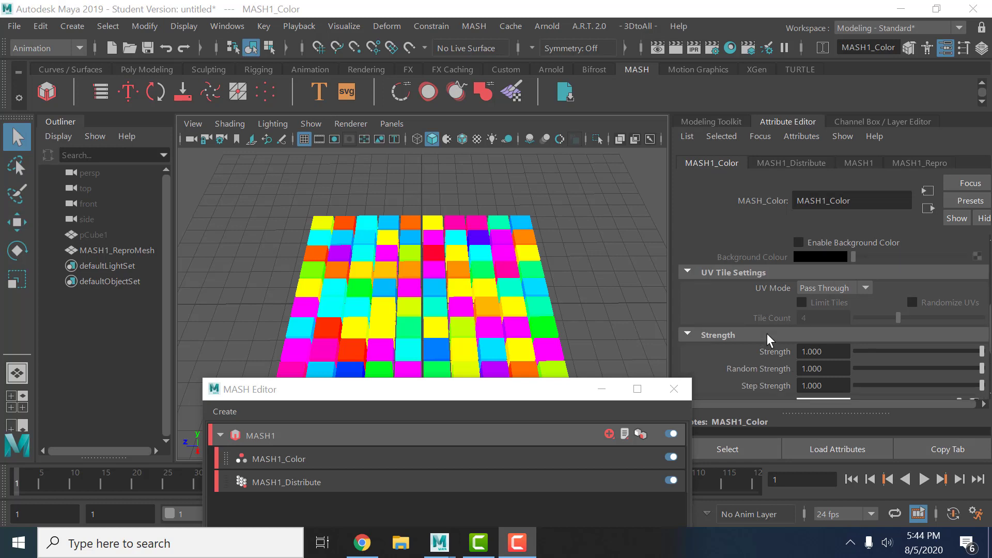
{"action": "scroll", "coordinate": [767, 337], "scroll_direction": "down", "scroll_amount": 3}
{"action": "scroll", "coordinate": [759, 335], "scroll_direction": "up", "scroll_amount": 1}
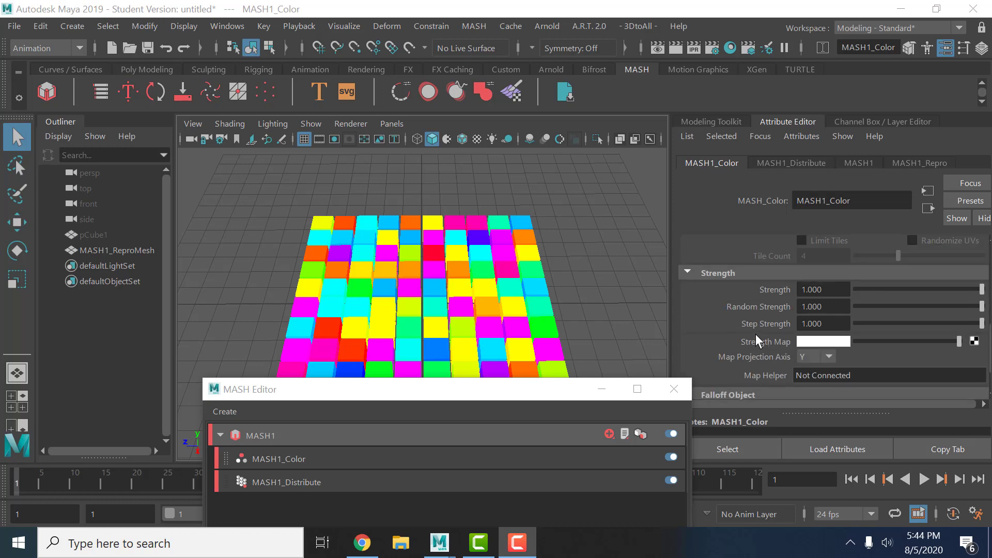
{"action": "left_click", "coordinate": [683, 272]}
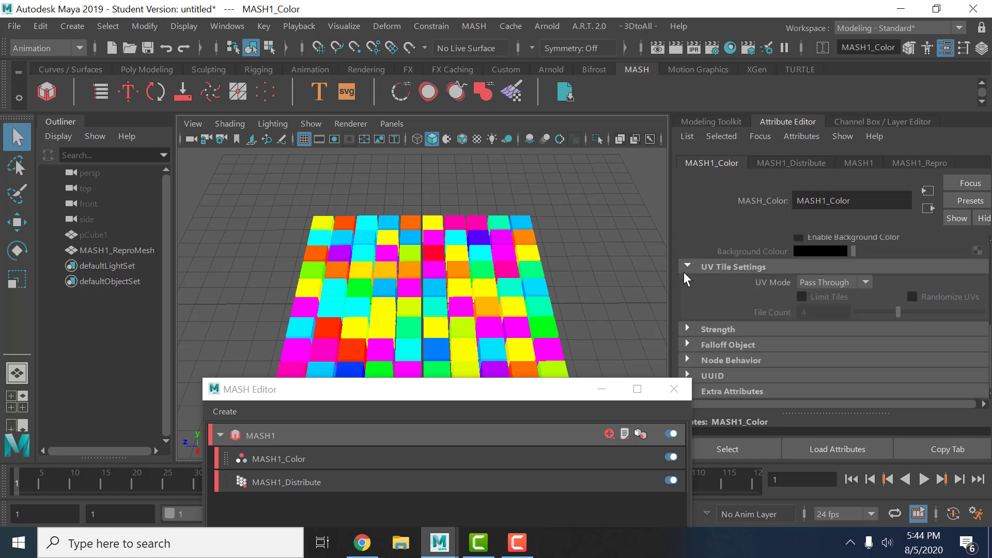
{"action": "left_click", "coordinate": [687, 328]}
{"action": "scroll", "coordinate": [765, 354], "scroll_direction": "down", "scroll_amount": 1}
{"action": "scroll", "coordinate": [765, 358], "scroll_direction": "down", "scroll_amount": 2}
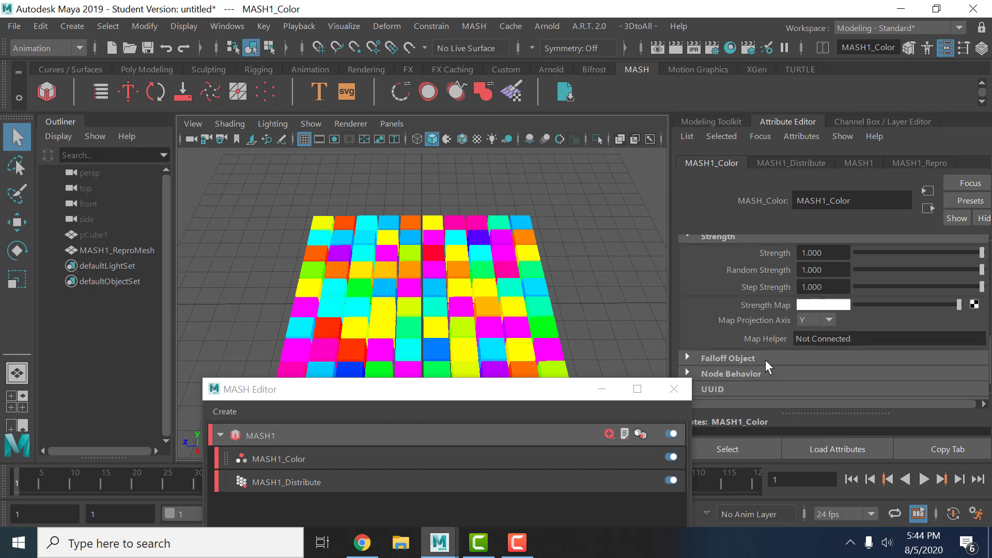
{"action": "scroll", "coordinate": [765, 360], "scroll_direction": "up", "scroll_amount": 1}
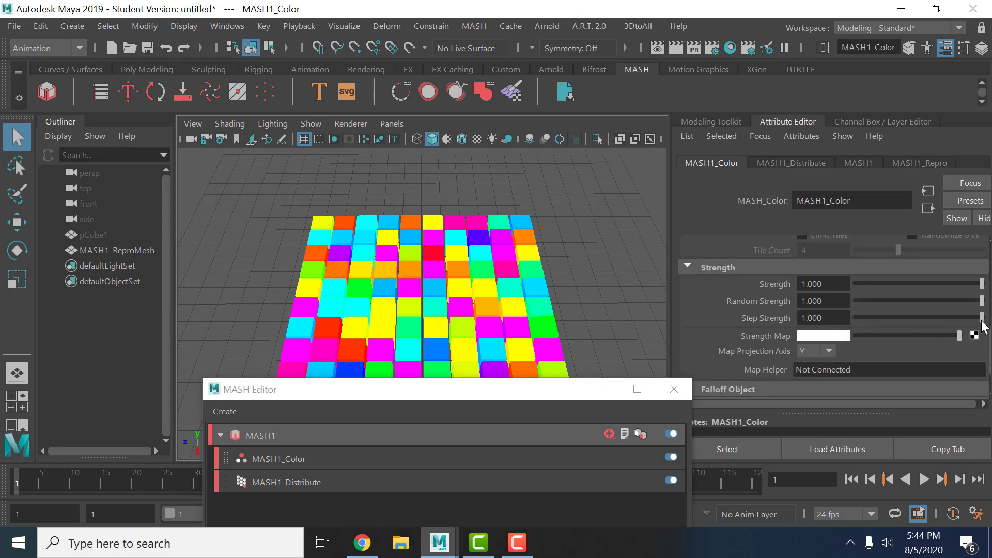
- Try Step Strength values of 0.9 and then 0.1 on MASH1_Color
{"action": "left_click_drag", "start_coordinate": [981, 318], "coordinate": [974, 322]}
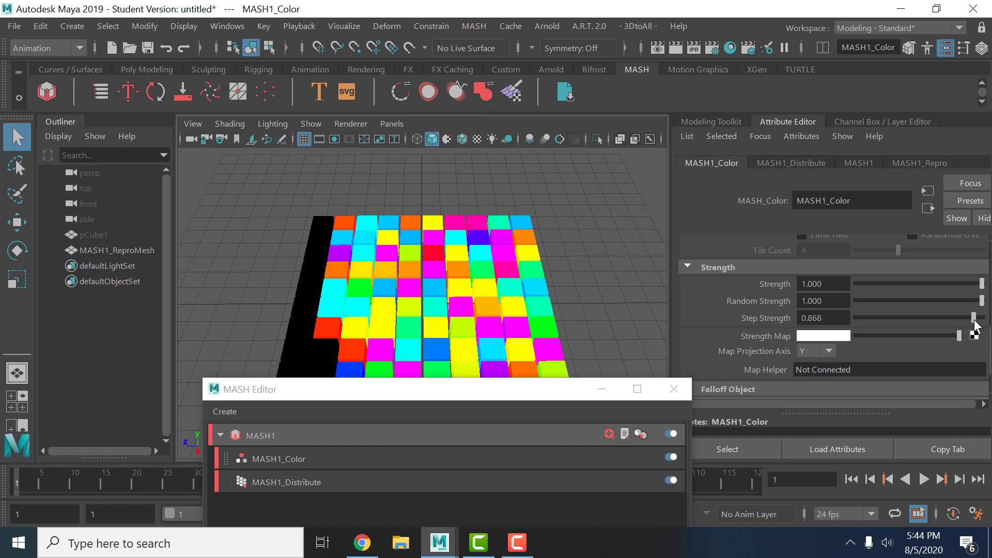
{"action": "left_click", "coordinate": [829, 319]}
{"action": "left_click_drag", "start_coordinate": [829, 320], "coordinate": [722, 308]}
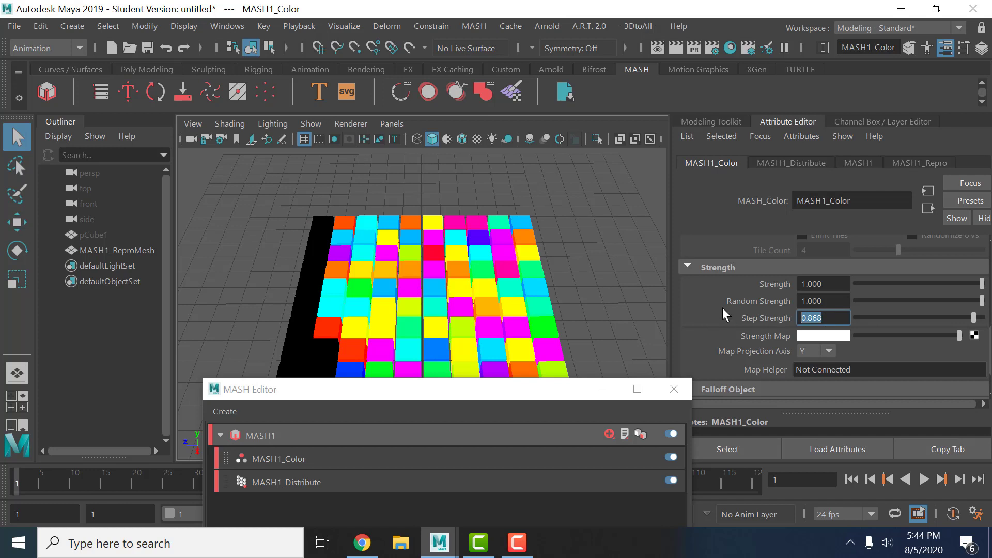
{"action": "type", "text": ".9"}
{"action": "key", "text": "Return"}
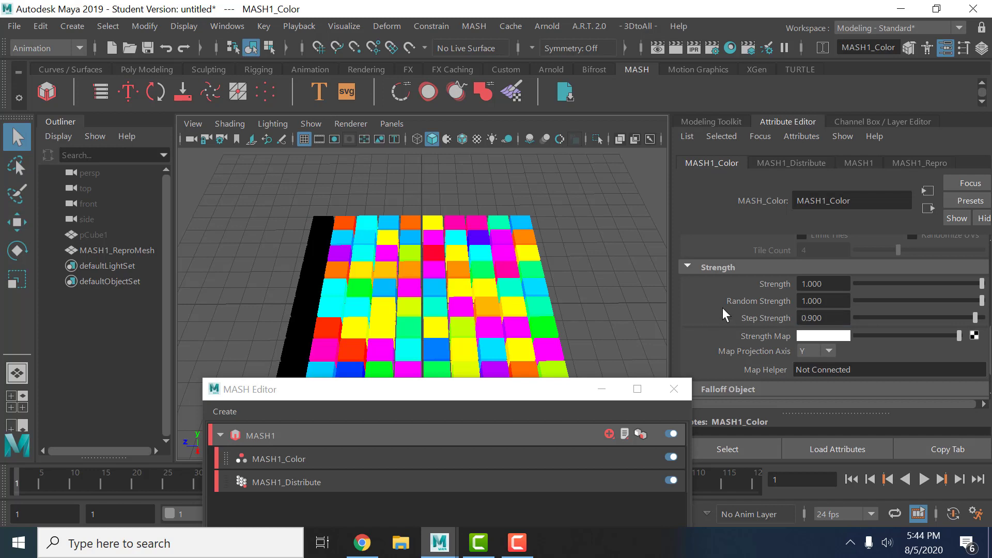
{"action": "left_click_drag", "start_coordinate": [843, 318], "coordinate": [764, 316]}
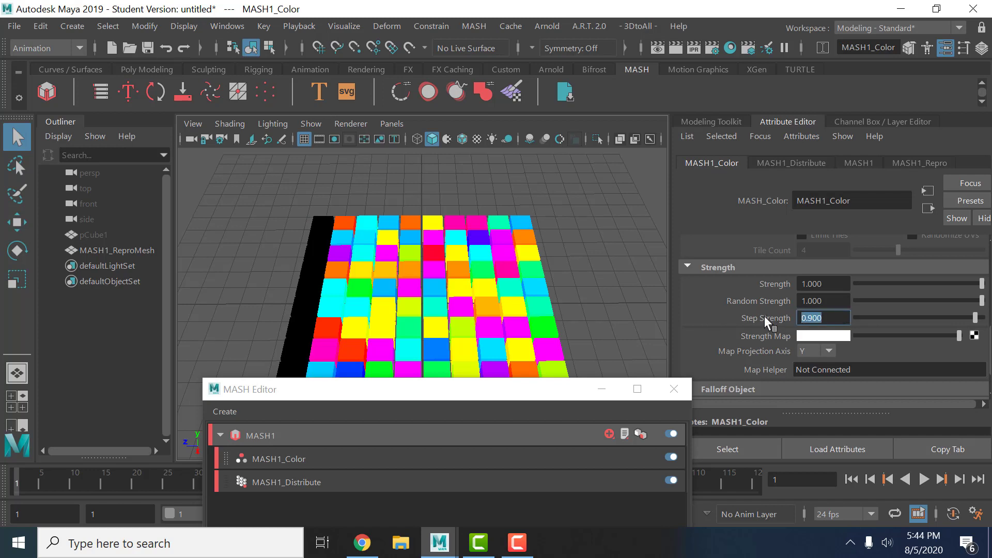
{"action": "type", "text": ".1"}
{"action": "key", "text": "Return"}
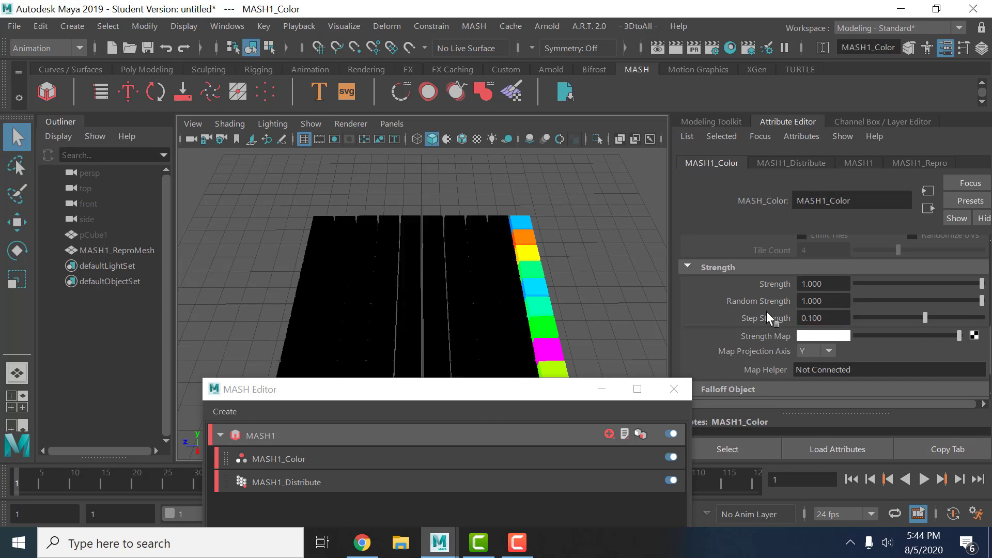
- Set Step Strength to 0.2, leaving most cubes black and a few coloured
{"action": "mouse_move", "coordinate": [568, 278]}
{"action": "left_mouse_down", "text": "alt"}
{"action": "mouse_move", "coordinate": [525, 239]}
{"action": "mouse_move", "coordinate": [519, 272]}
{"action": "mouse_move", "coordinate": [583, 276]}
{"action": "mouse_move", "coordinate": [576, 296]}
{"action": "mouse_move", "coordinate": [585, 277]}
{"action": "mouse_move", "coordinate": [569, 294]}
{"action": "mouse_move", "coordinate": [500, 269]}
{"action": "mouse_move", "coordinate": [576, 284]}
{"action": "mouse_move", "coordinate": [577, 295]}
{"action": "left_mouse_up", "text": "alt"}
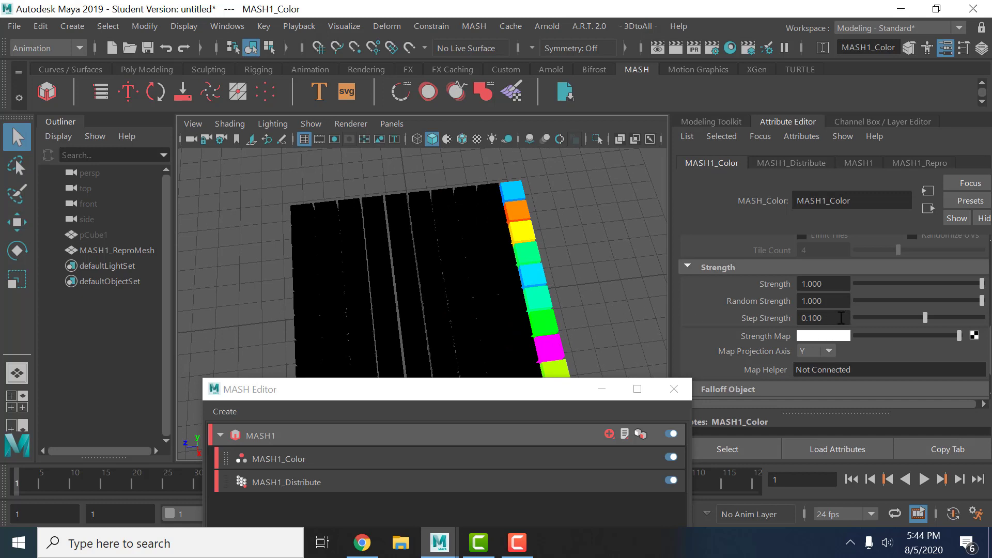
{"action": "left_click_drag", "start_coordinate": [841, 318], "coordinate": [739, 316]}
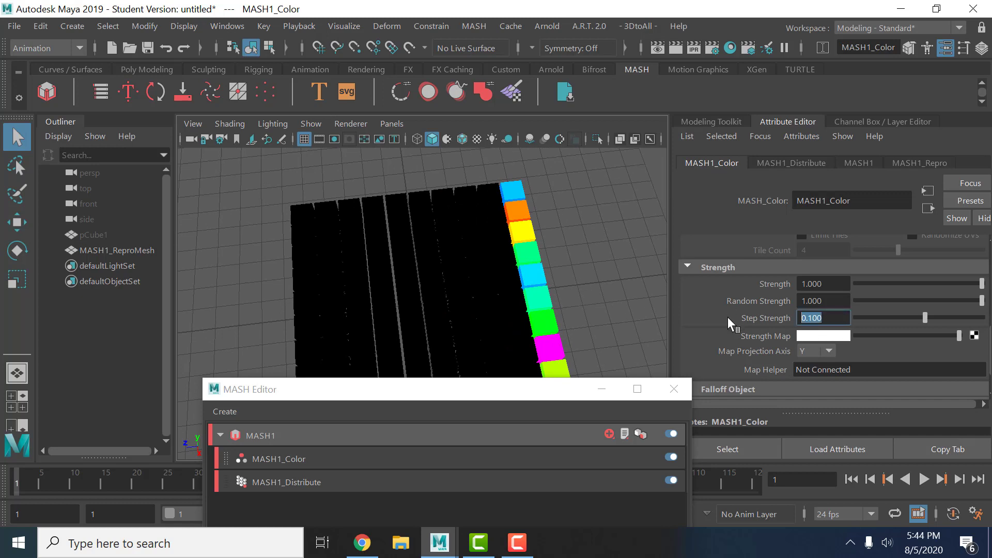
{"action": "type", "text": "0.2"}
{"action": "key", "text": "Return"}
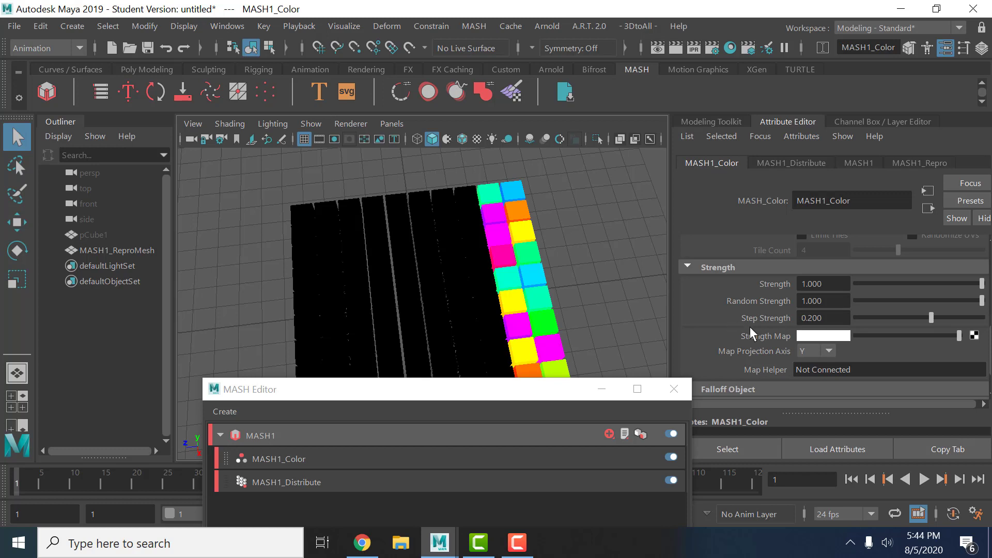
- Set the MASH1_Color Step Strength to 0.250 and orbit to inspect the cube grid
{"action": "mouse_move", "coordinate": [969, 305]}
{"action": "left_mouse_down"}
{"action": "mouse_move", "coordinate": [819, 321]}
{"action": "mouse_move", "coordinate": [987, 305]}
{"action": "mouse_move", "coordinate": [833, 309]}
{"action": "mouse_move", "coordinate": [982, 284]}
{"action": "left_mouse_up"}
{"action": "mouse_move", "coordinate": [565, 341]}
{"action": "left_mouse_down", "text": "alt"}
{"action": "mouse_move", "coordinate": [565, 270]}
{"action": "mouse_move", "coordinate": [542, 290]}
{"action": "mouse_move", "coordinate": [445, 322]}
{"action": "mouse_move", "coordinate": [421, 281]}
{"action": "mouse_move", "coordinate": [502, 303]}
{"action": "mouse_move", "coordinate": [564, 277]}
{"action": "mouse_move", "coordinate": [569, 308]}
{"action": "mouse_move", "coordinate": [591, 288]}
{"action": "mouse_move", "coordinate": [552, 279]}
{"action": "mouse_move", "coordinate": [566, 274]}
{"action": "left_mouse_up", "text": "alt"}
{"action": "left_click", "coordinate": [838, 317]}
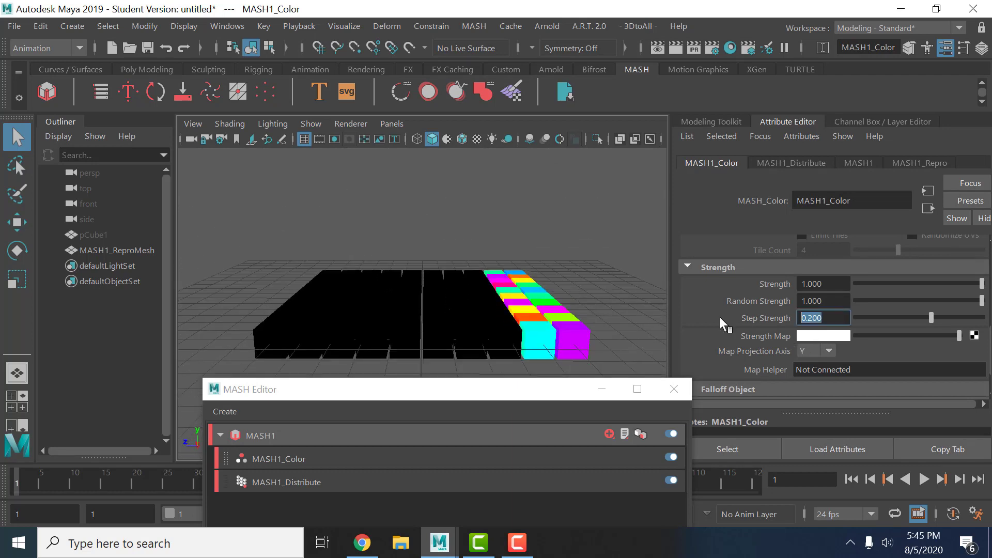
{"action": "type", "text": "0.25"}
{"action": "key", "text": "Return"}
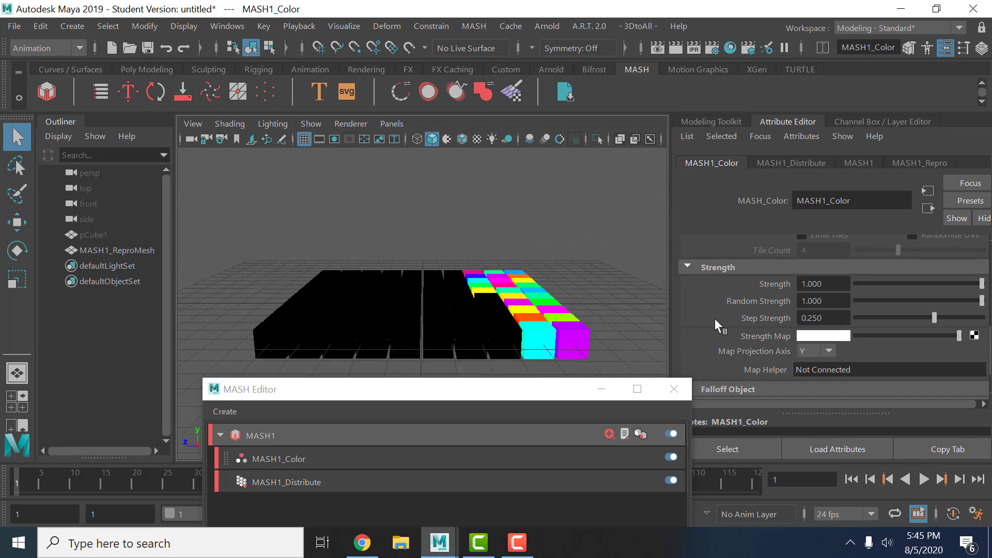
{"action": "mouse_move", "coordinate": [533, 337]}
{"action": "left_mouse_down", "text": "alt"}
{"action": "mouse_move", "coordinate": [476, 348]}
{"action": "mouse_move", "coordinate": [513, 381]}
{"action": "mouse_move", "coordinate": [510, 348]}
{"action": "mouse_move", "coordinate": [466, 322]}
{"action": "mouse_move", "coordinate": [388, 310]}
{"action": "mouse_move", "coordinate": [221, 327]}
{"action": "mouse_move", "coordinate": [222, 347]}
{"action": "mouse_move", "coordinate": [277, 332]}
{"action": "mouse_move", "coordinate": [343, 350]}
{"action": "mouse_move", "coordinate": [450, 337]}
{"action": "mouse_move", "coordinate": [488, 316]}
{"action": "mouse_move", "coordinate": [478, 367]}
{"action": "left_mouse_up", "text": "alt"}
- Close the MASH Editor and raise Step Strength to 0.500, viewing the grid from above
{"action": "left_click", "coordinate": [674, 389]}
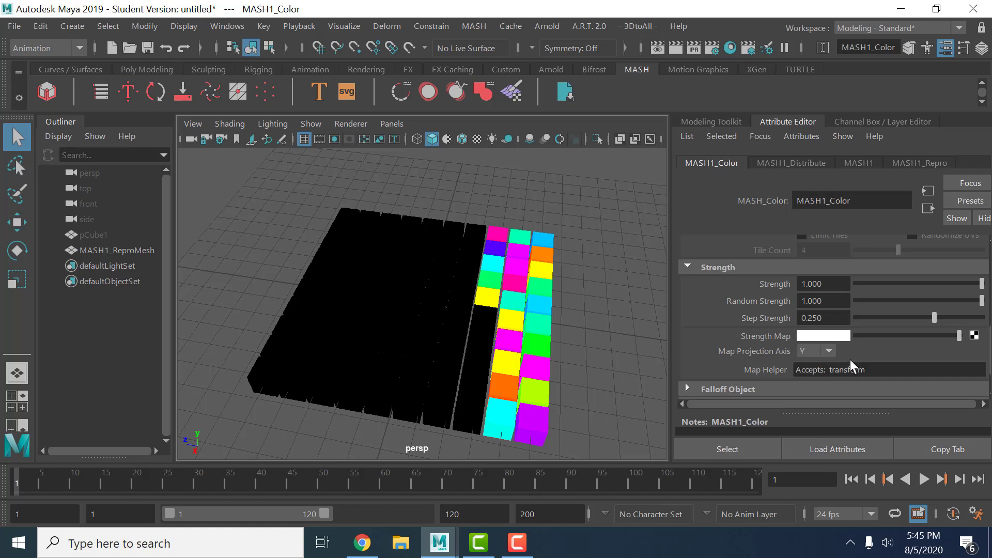
{"action": "left_click", "coordinate": [826, 319]}
{"action": "left_click_drag", "start_coordinate": [783, 323], "coordinate": [678, 322]}
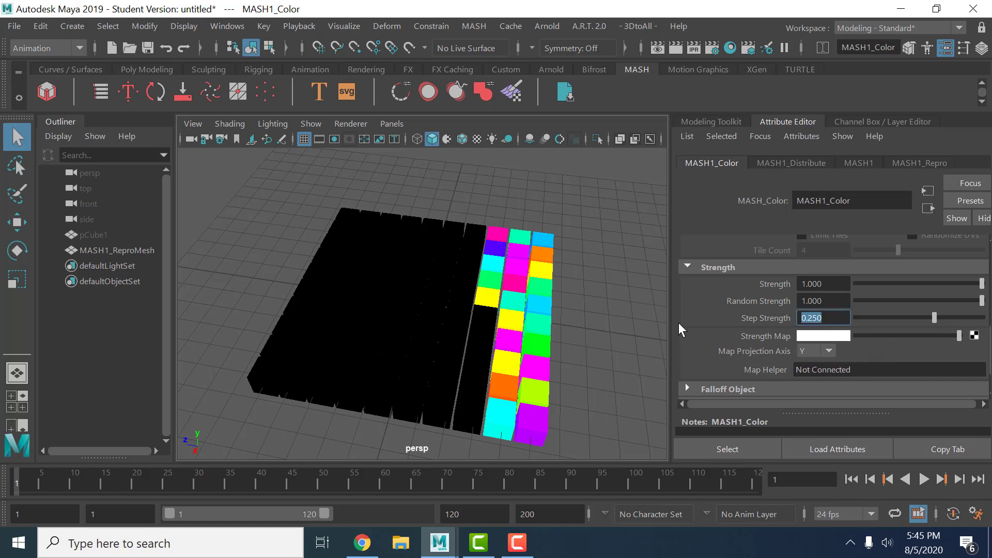
{"action": "key", "text": "BackSpace"}
{"action": "type", "text": "5"}
{"action": "key", "text": "Return"}
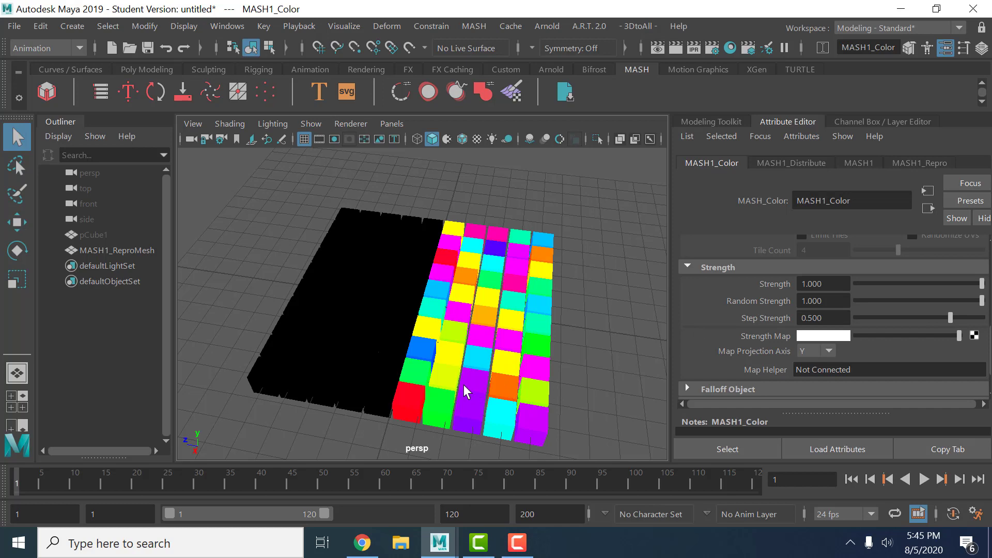
{"action": "mouse_move", "coordinate": [464, 391]}
{"action": "left_mouse_down", "text": "alt"}
{"action": "mouse_move", "coordinate": [406, 381]}
{"action": "mouse_move", "coordinate": [427, 390]}
{"action": "mouse_move", "coordinate": [422, 417]}
{"action": "left_mouse_up", "text": "alt"}
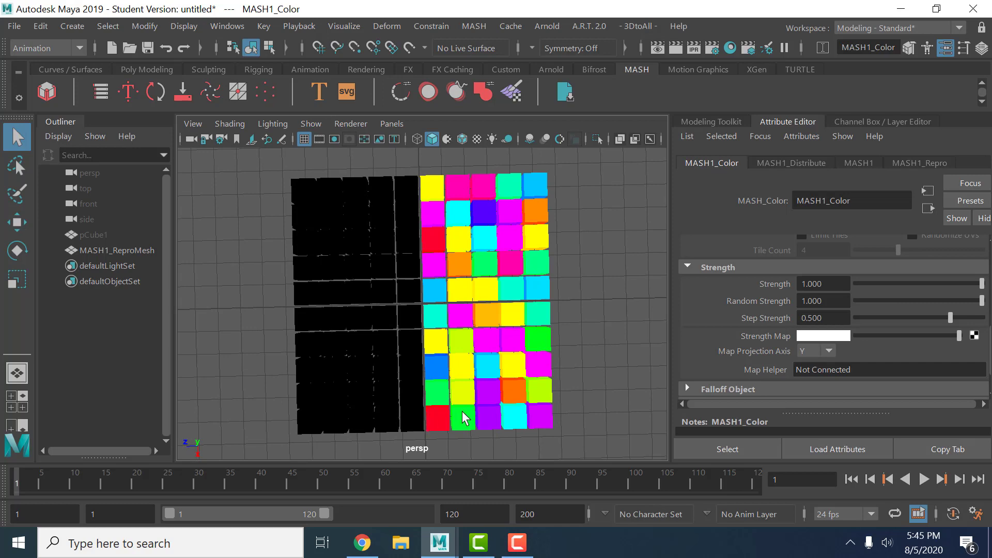